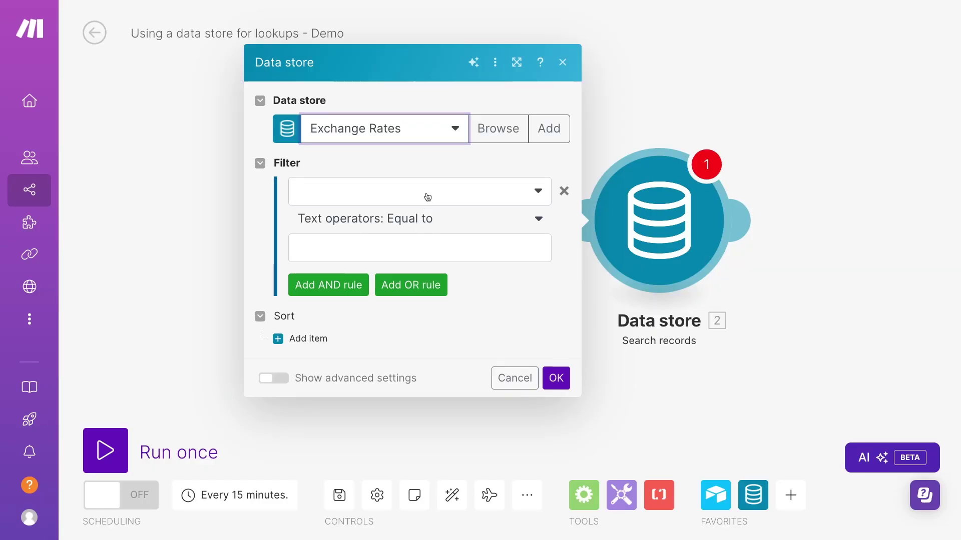
- Set the Search records filter to currency-name Equal to the Airtable module's 1. Currency
left_click(428, 196)
left_click(345, 216)
left_click(436, 247)
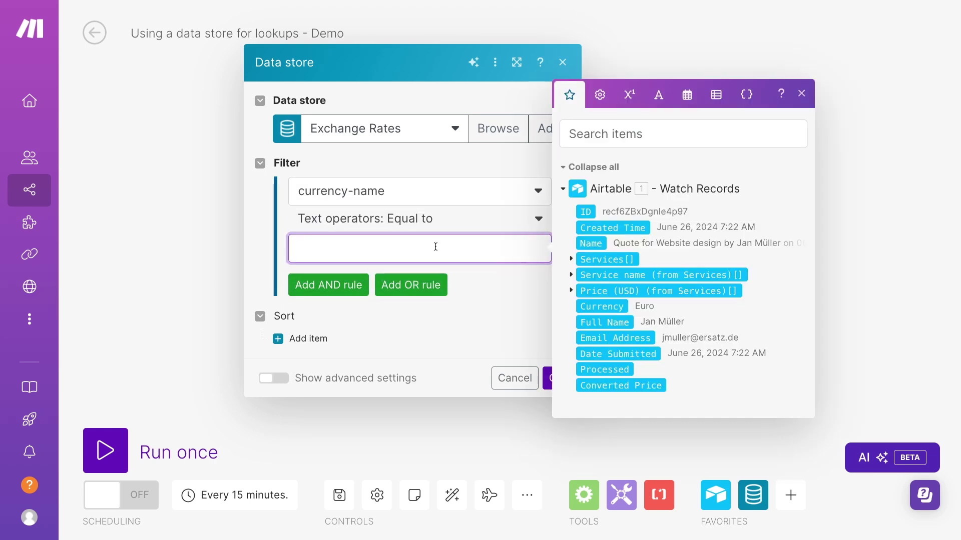
left_click(599, 306)
left_click(420, 345)
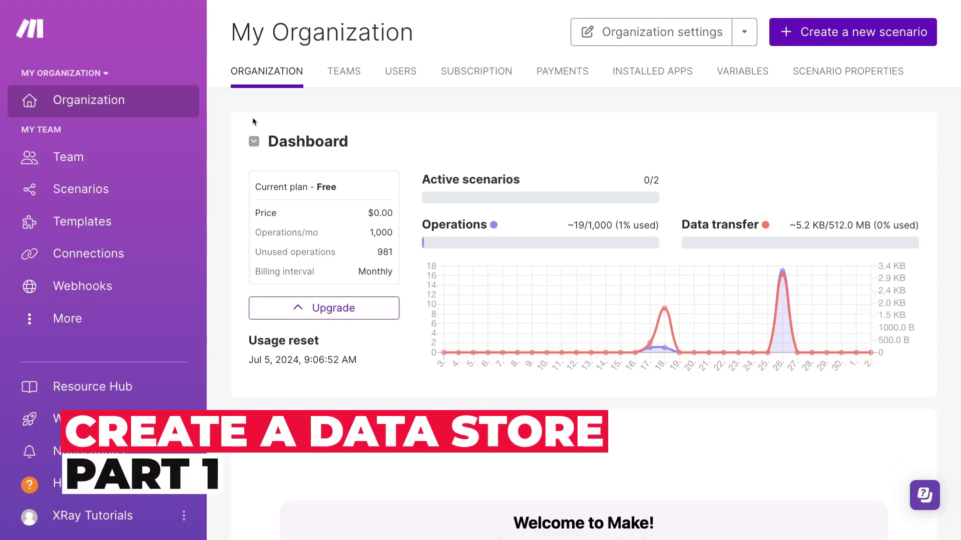
- Go to Data stores and start a new data store named 'Exchange Rates'
left_click(84, 318)
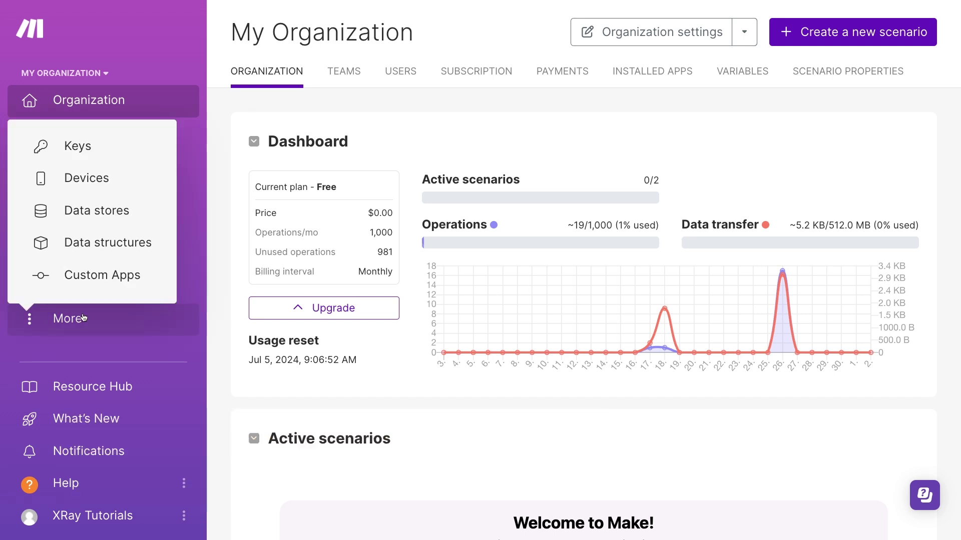
left_click(107, 214)
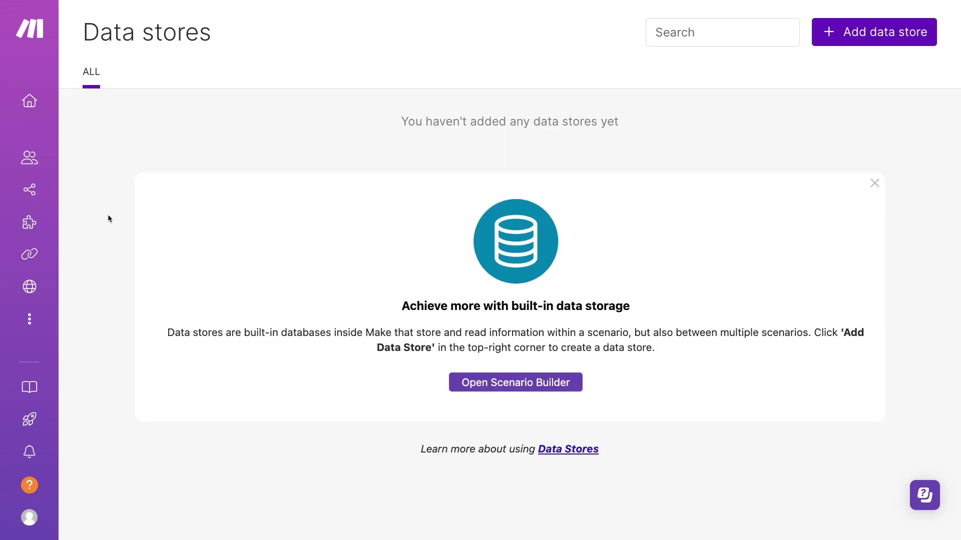
left_click(863, 42)
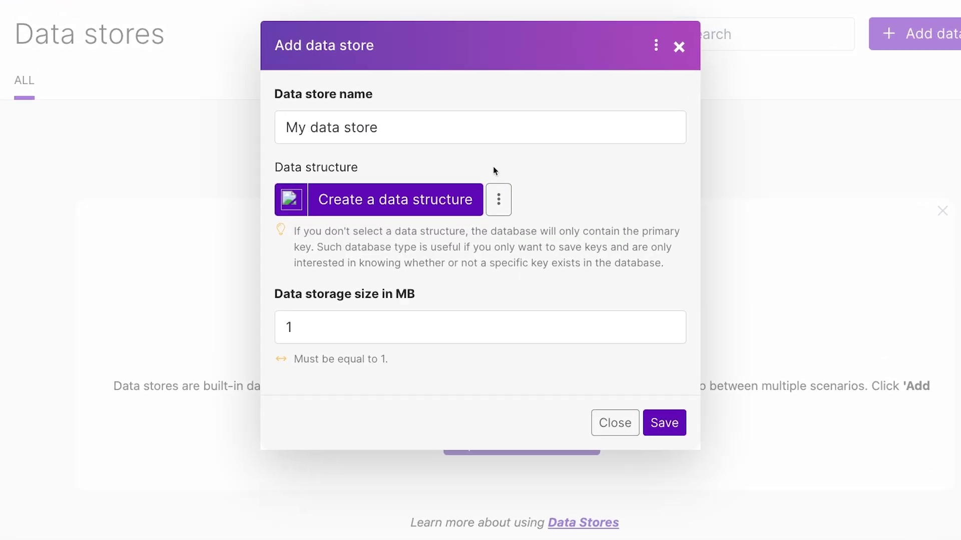
triple_click(453, 118)
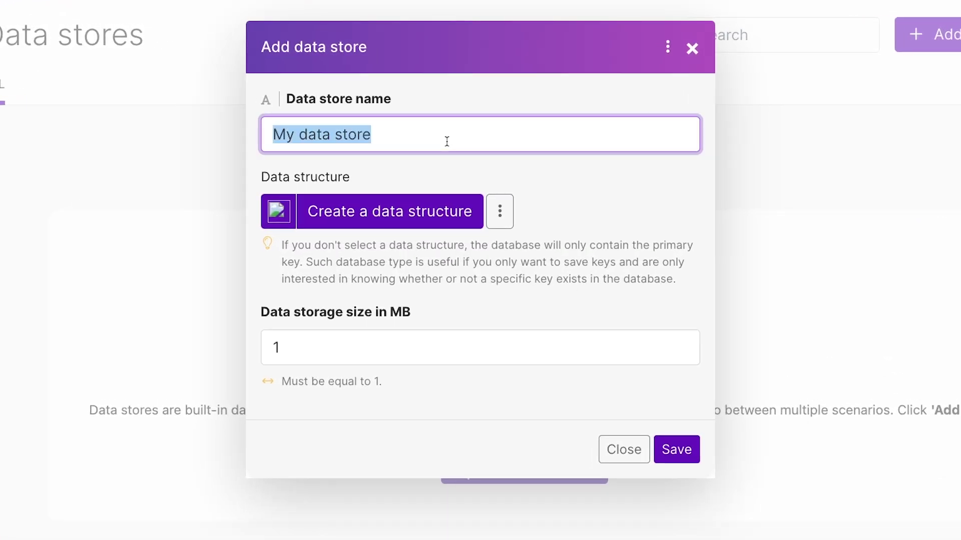
type("E")
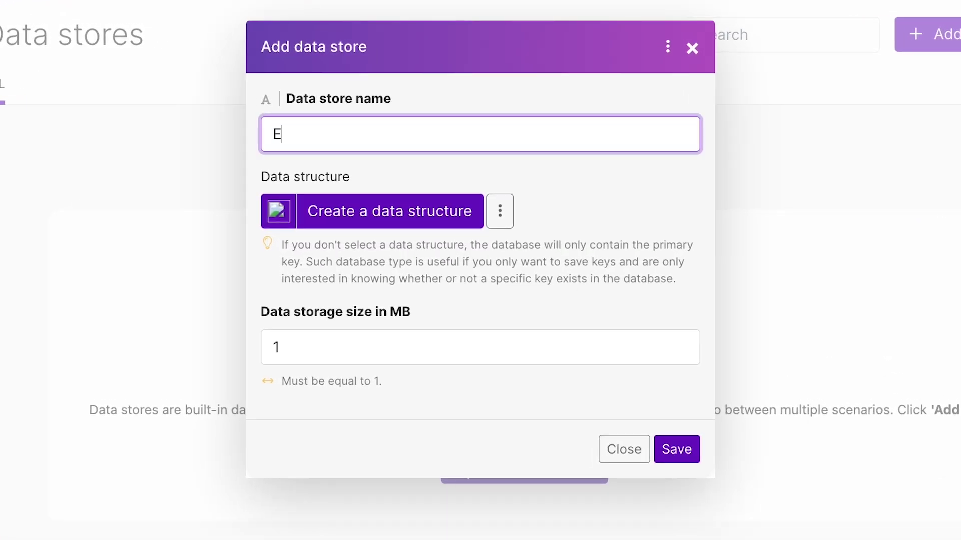
type("xchange Rates")
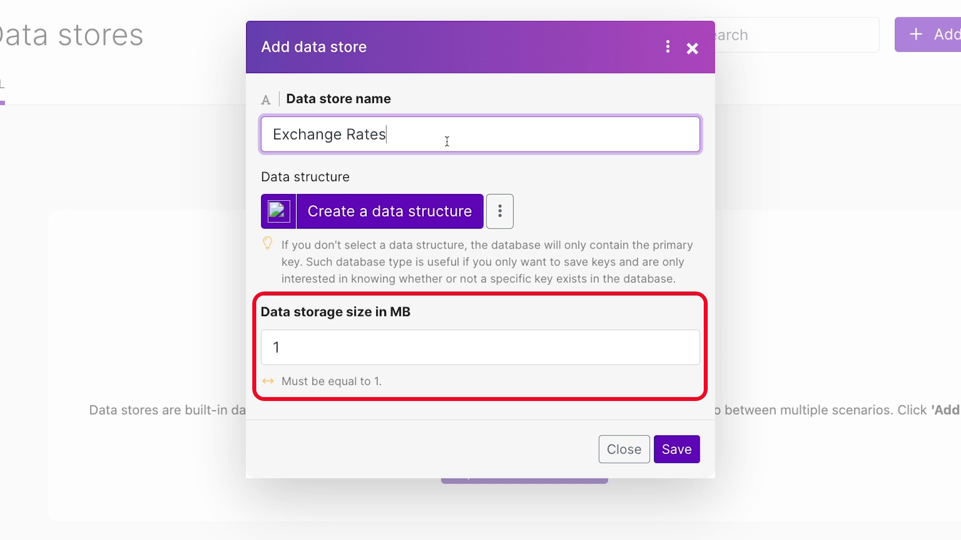
- Create a data structure named 'Exchange rate structure' and add its first specification item
left_click(422, 213)
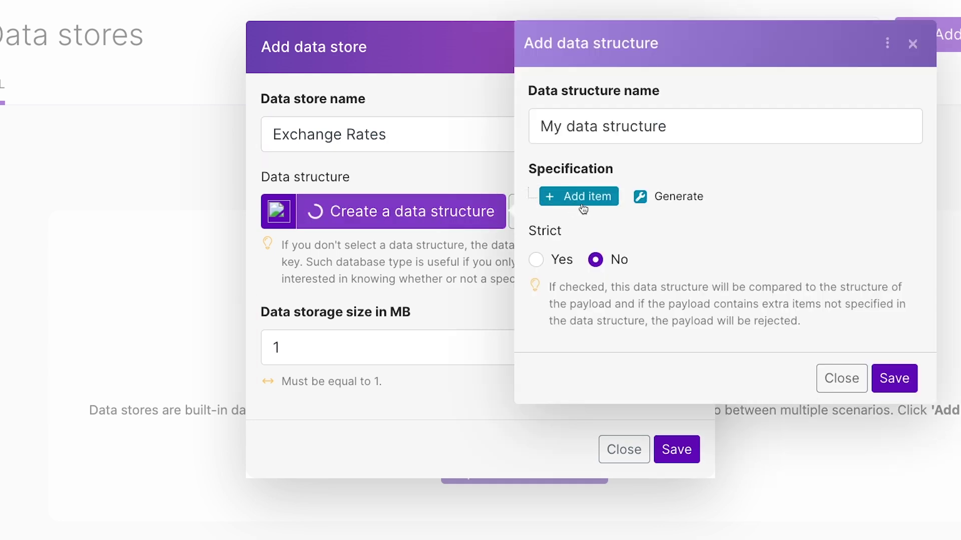
triple_click(633, 126)
type("Exchange ")
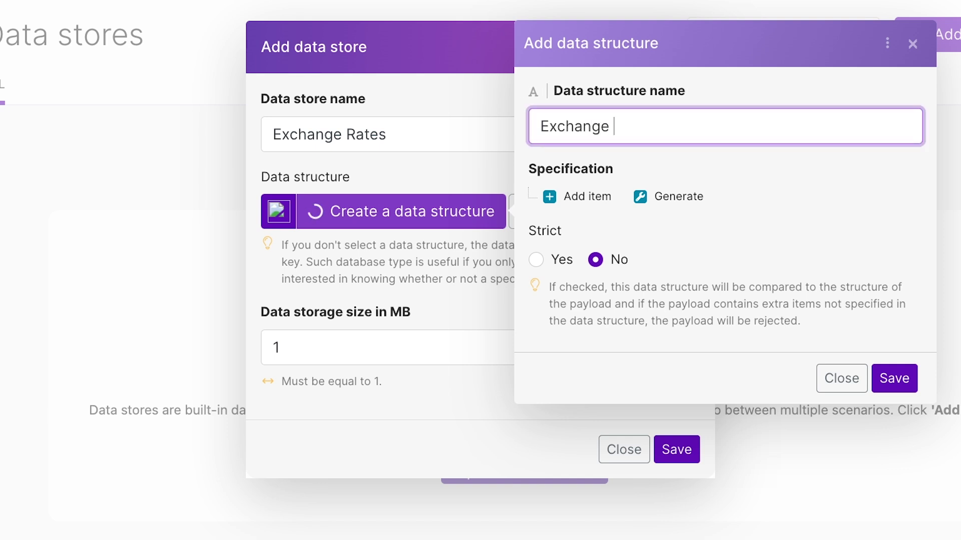
type("rate structure")
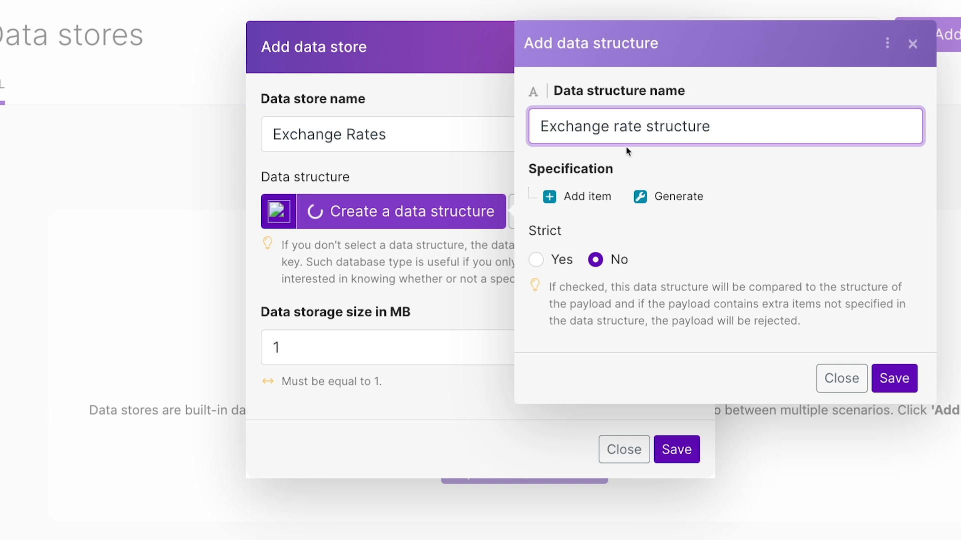
left_click(588, 196)
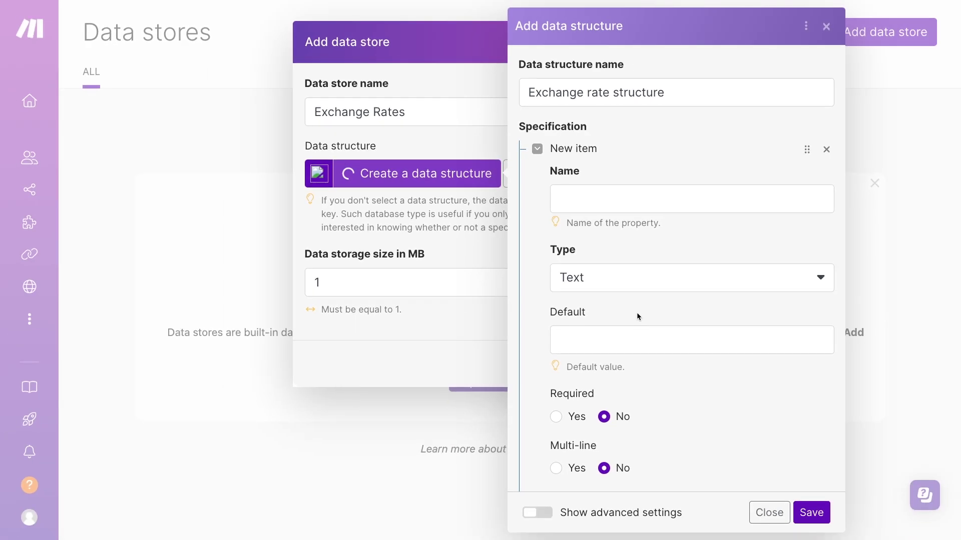
- With advanced settings shown, name the first field currency-name with label 'Currency name'
scroll(637, 312, "down", 3)
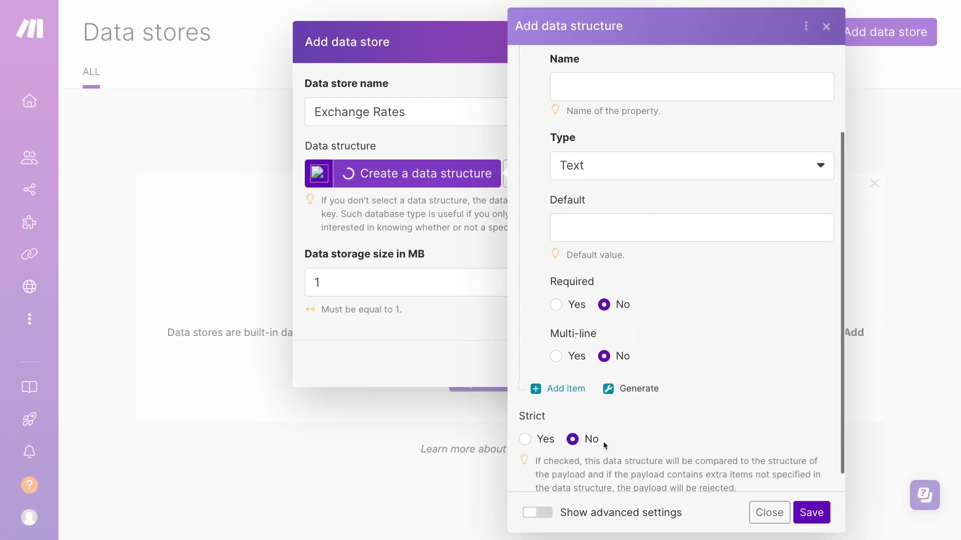
left_click(537, 512)
scroll(703, 329, "up", 3)
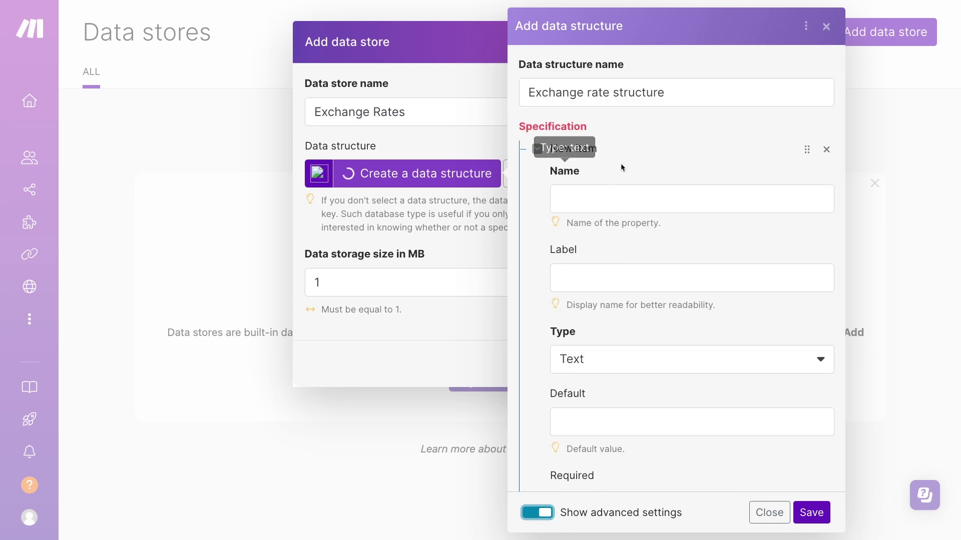
left_click(612, 201)
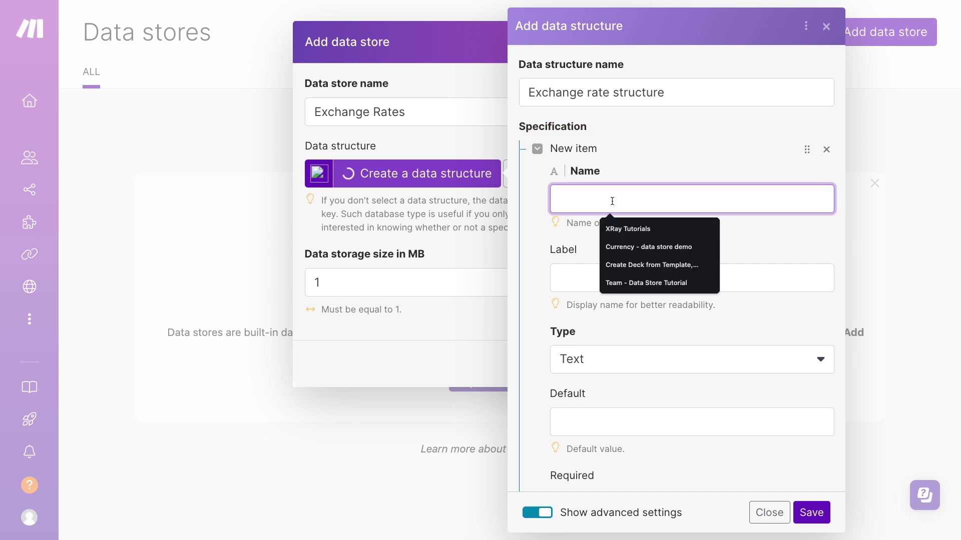
type("cu")
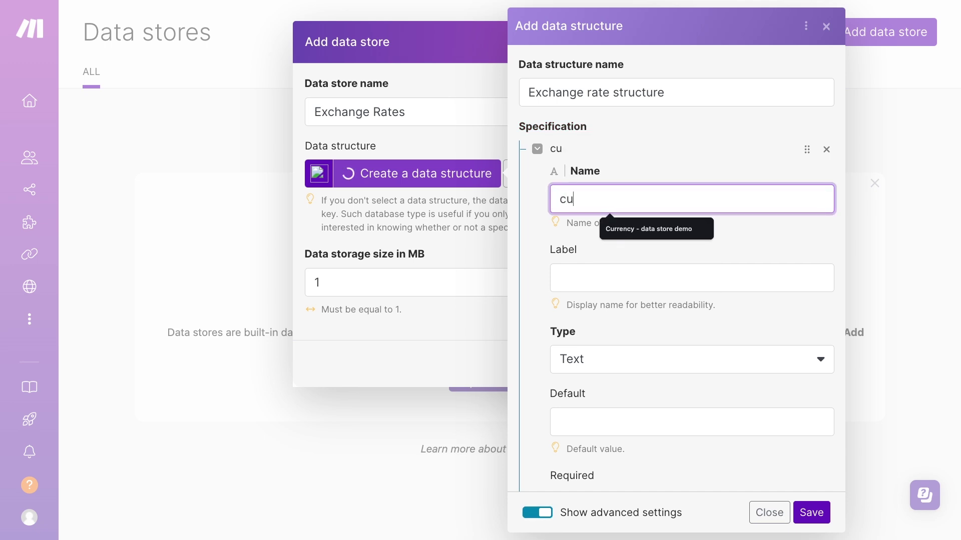
type("rrency-name")
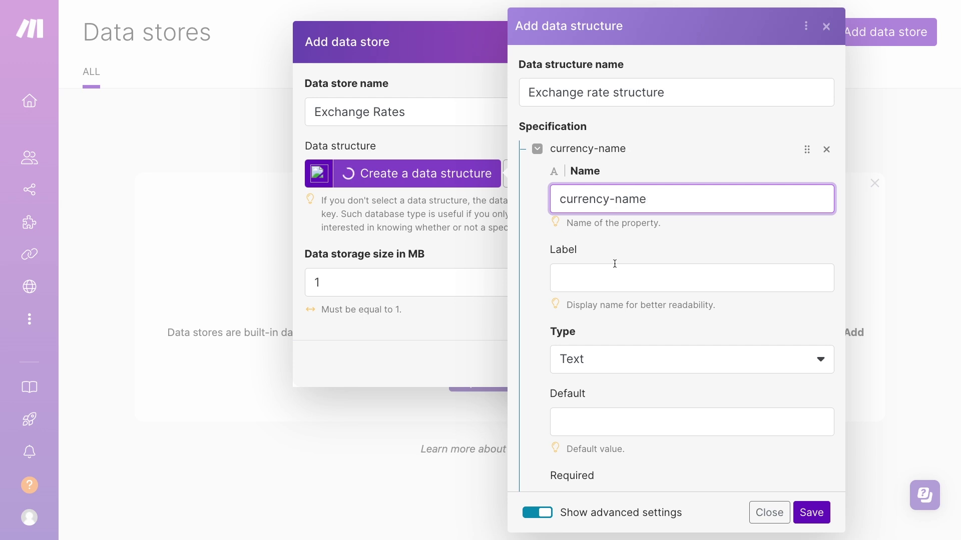
left_click(614, 272)
type("C")
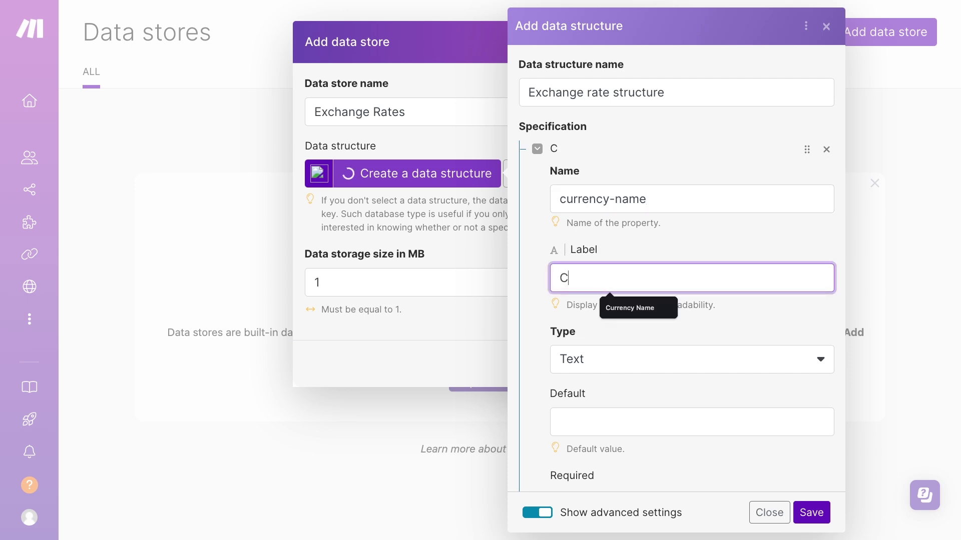
type("urrency name")
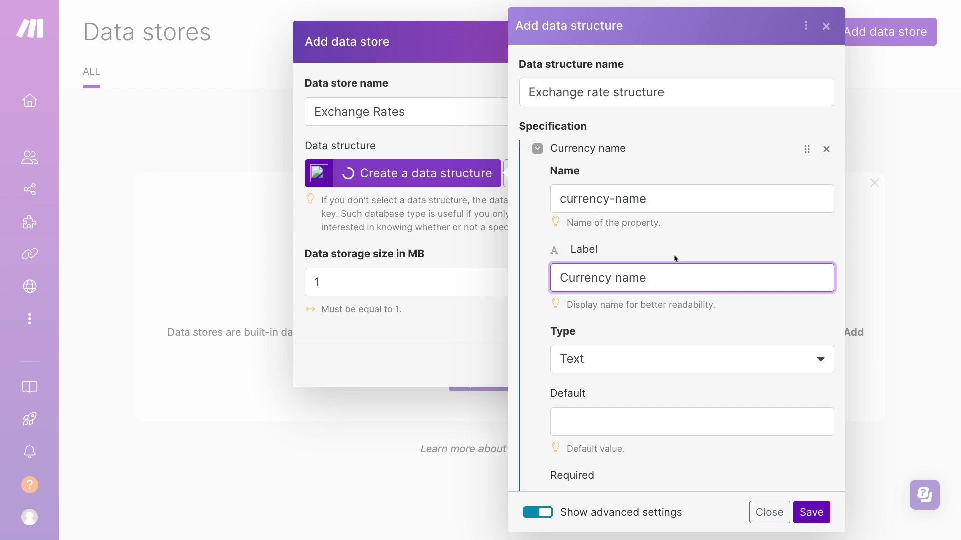
- Switch the first field's type between Text and Date in the type dropdown
scroll(673, 259, "down", 3)
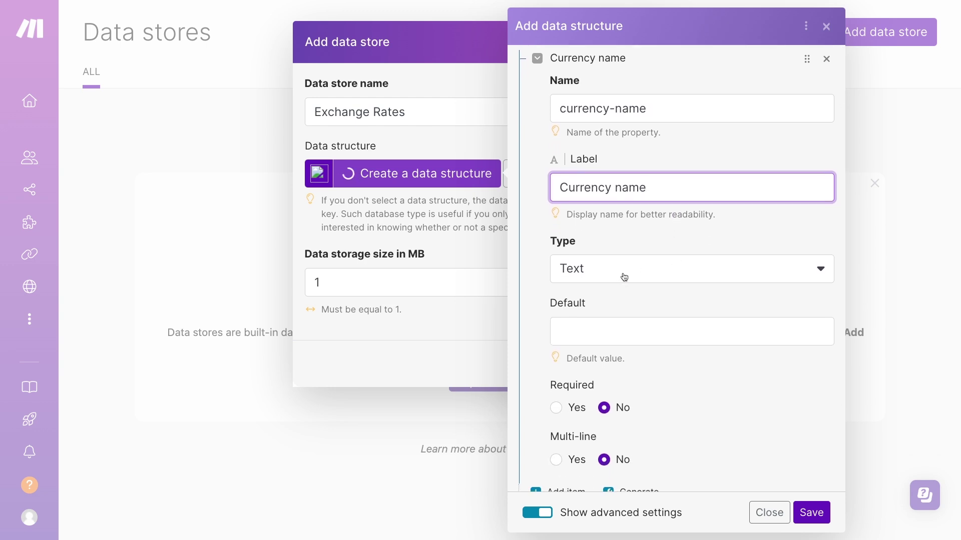
left_click(631, 277)
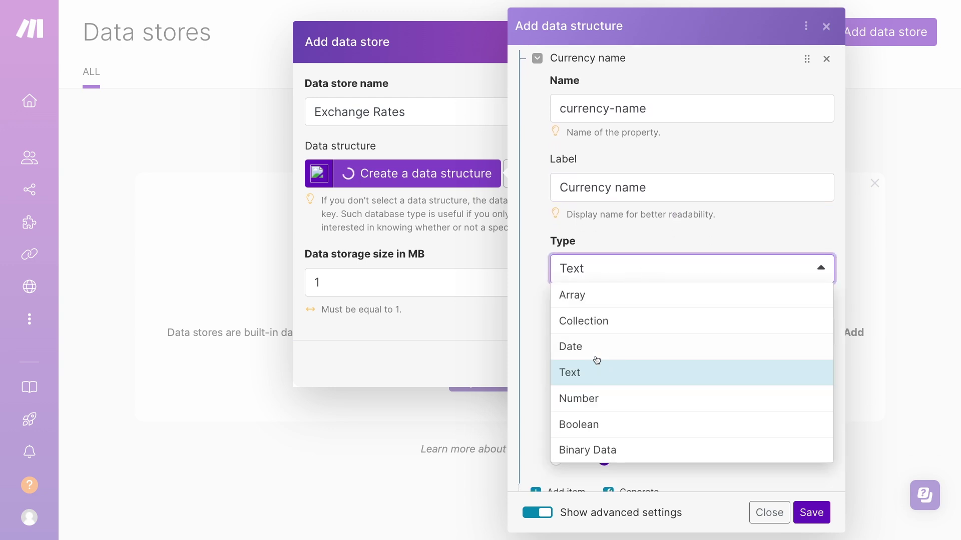
left_click(613, 377)
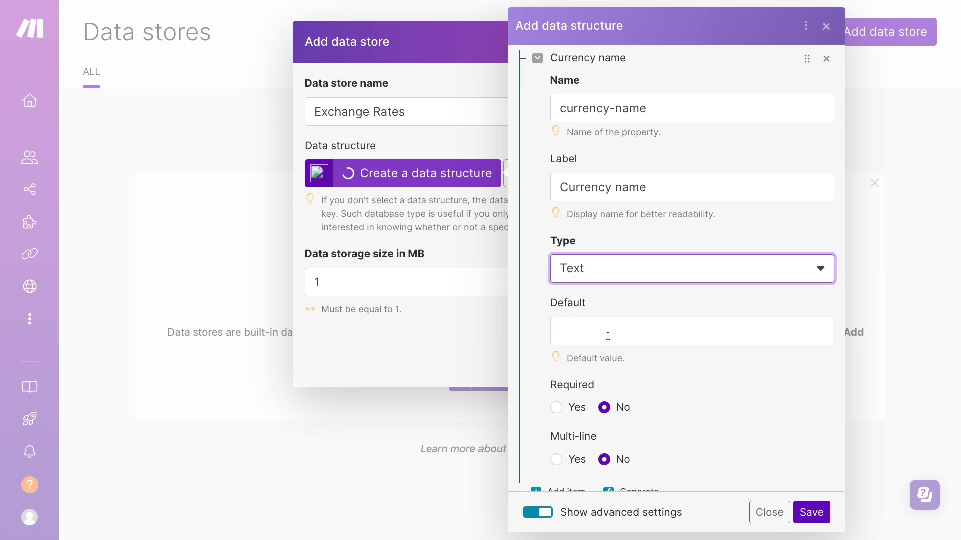
left_click(614, 278)
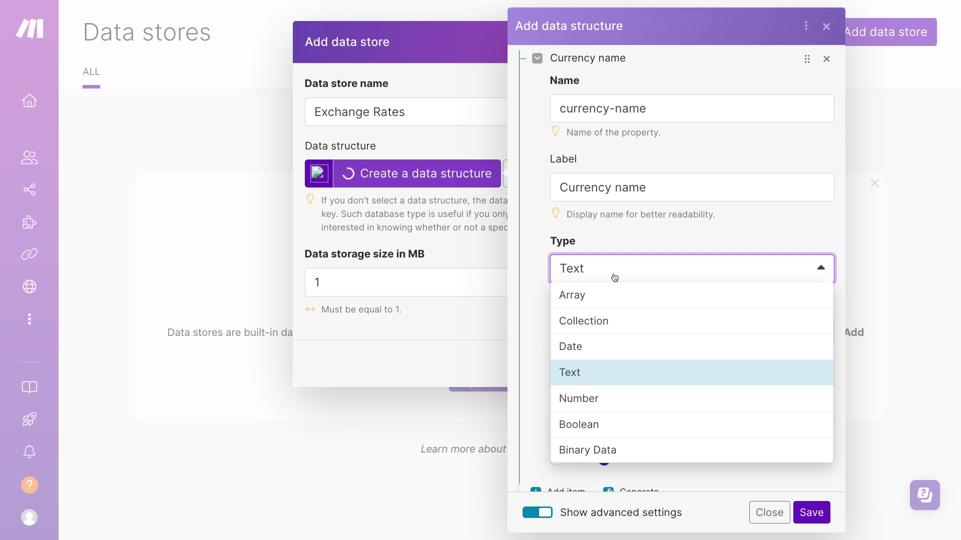
left_click(602, 346)
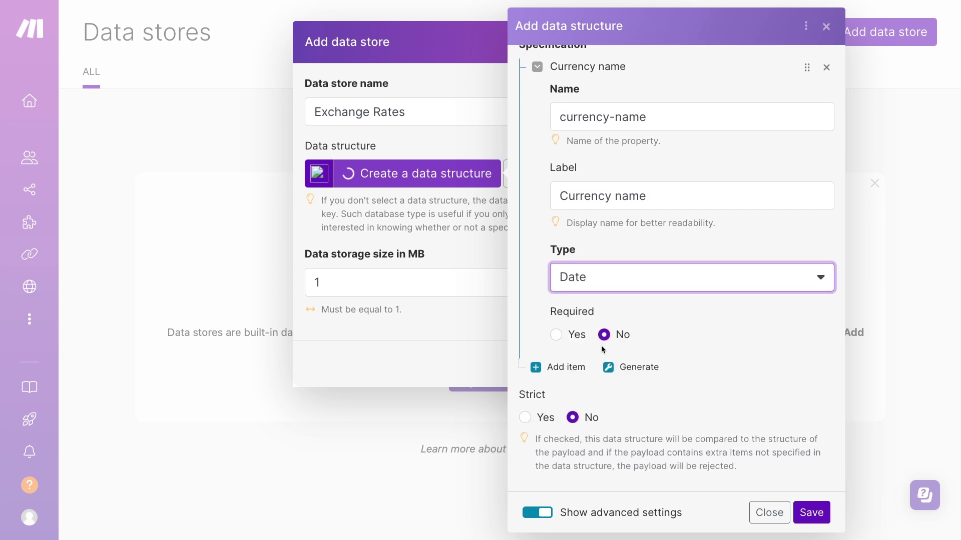
left_click(661, 283)
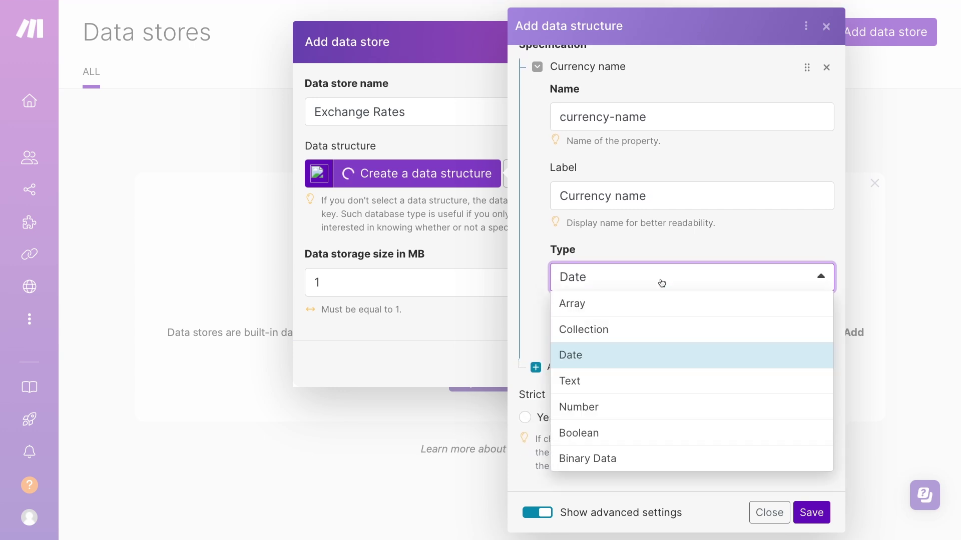
- Set currency-name back to Text and add a Number field exchange-rate labelled 'Exchange Rate'
left_click(622, 374)
scroll(716, 368, "down", 3)
left_click(568, 370)
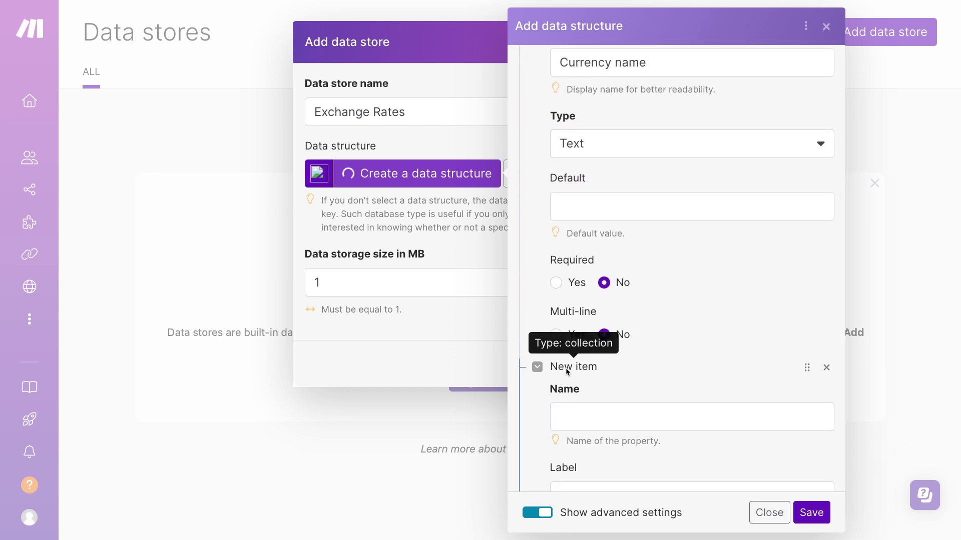
scroll(594, 261, "down", 4)
left_click(593, 236)
type("exchange-rate")
key("Tab")
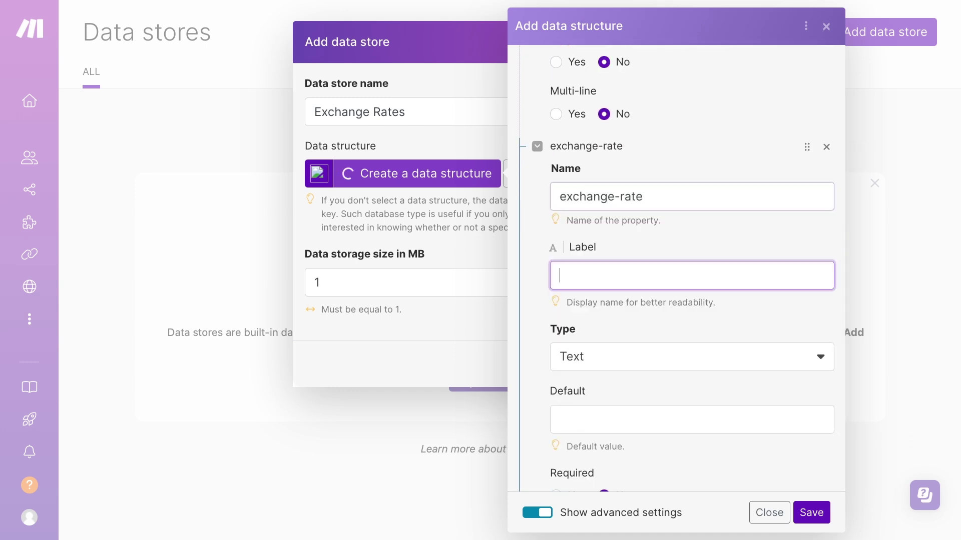
type("Exchange Rate")
left_click(643, 354)
left_click(645, 306)
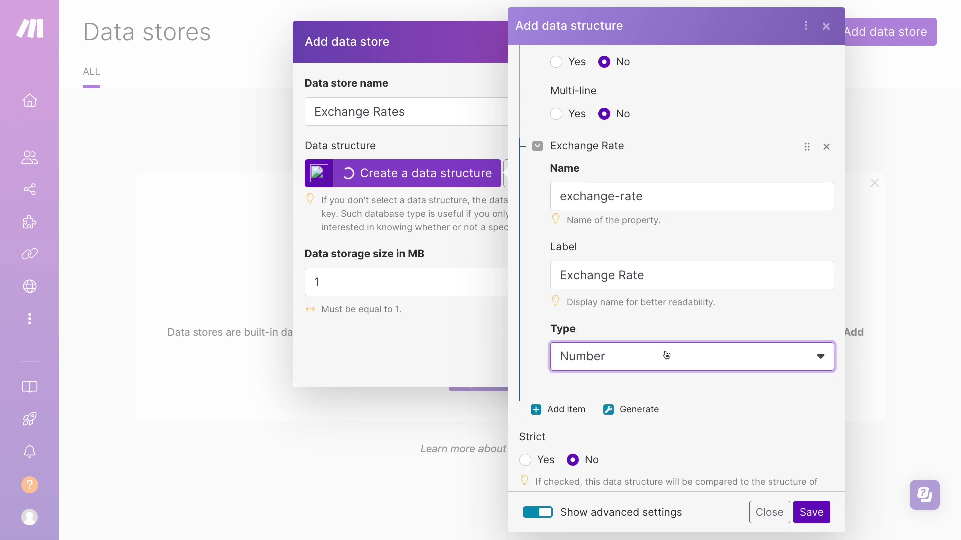
- Add a Date field last-updated labelled 'Last updated' and save the structure
scroll(671, 369, "down", 3)
left_click(561, 368)
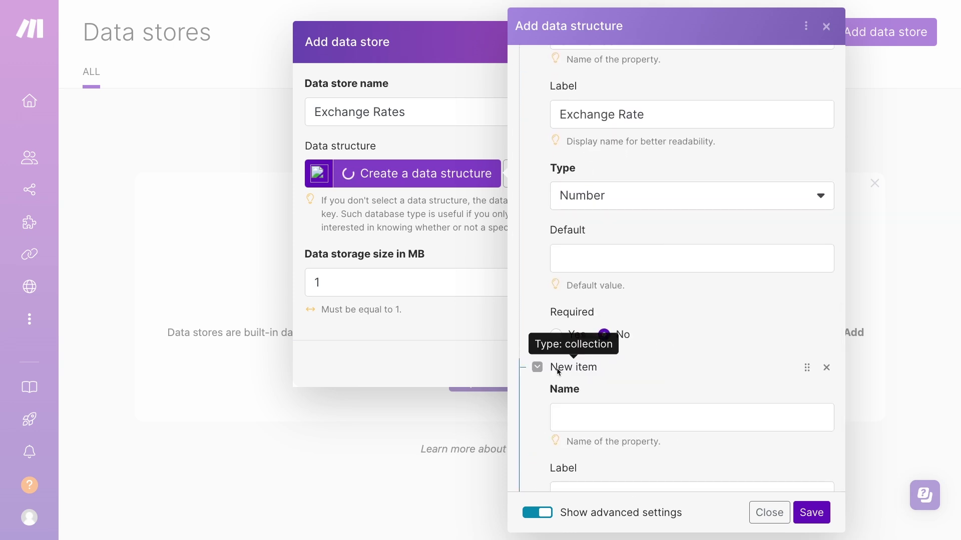
scroll(658, 334, "down", 4)
left_click(606, 223)
type("last-updated")
left_click(634, 295)
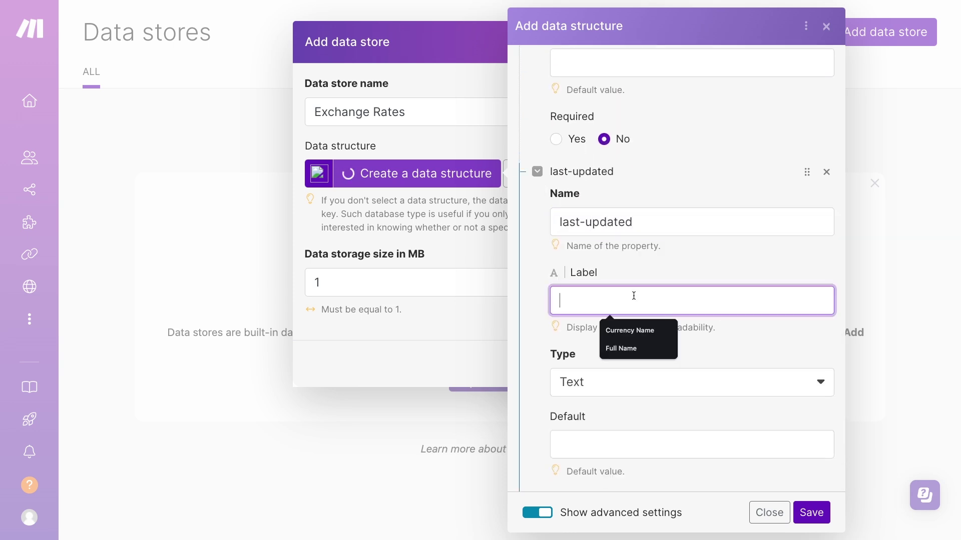
type("Last updated")
scroll(670, 326, "down", 2)
left_click(676, 284)
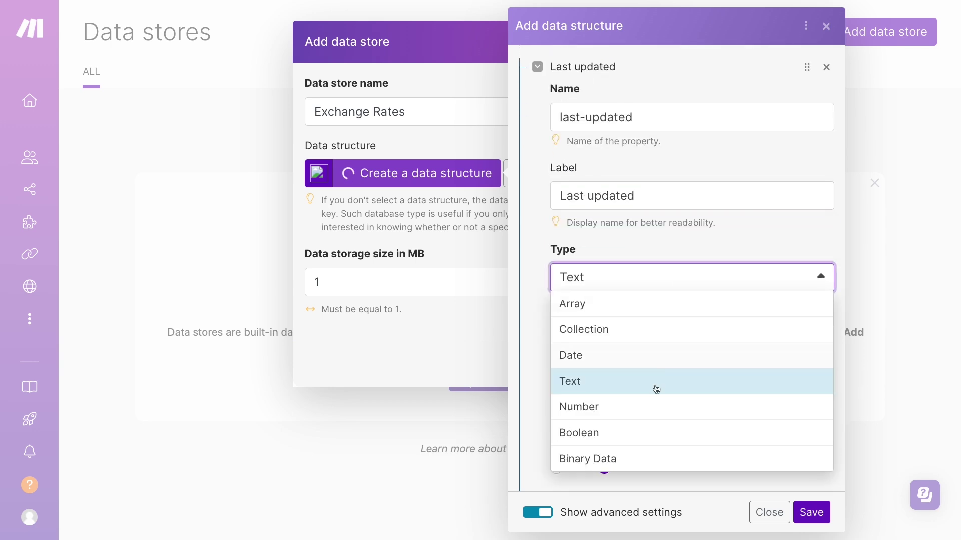
left_click(638, 355)
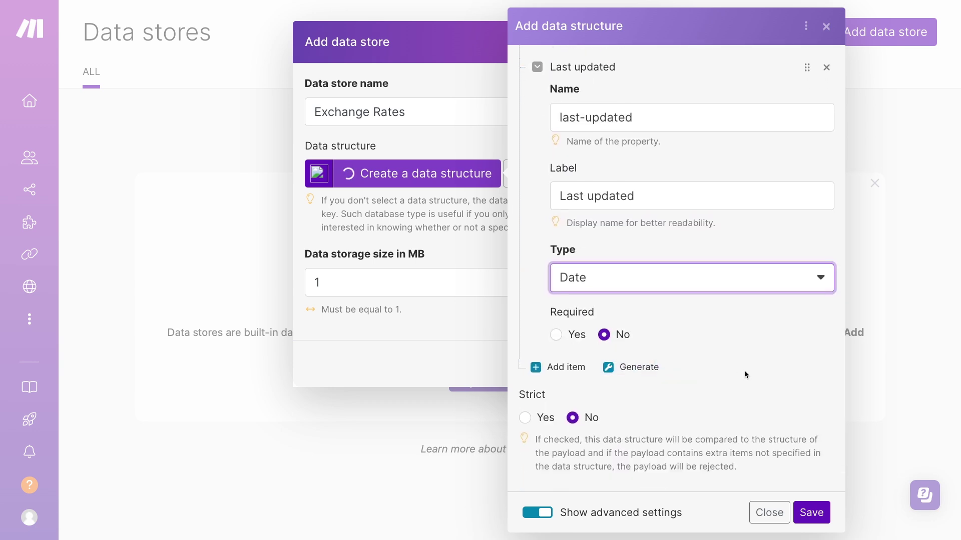
left_click(807, 514)
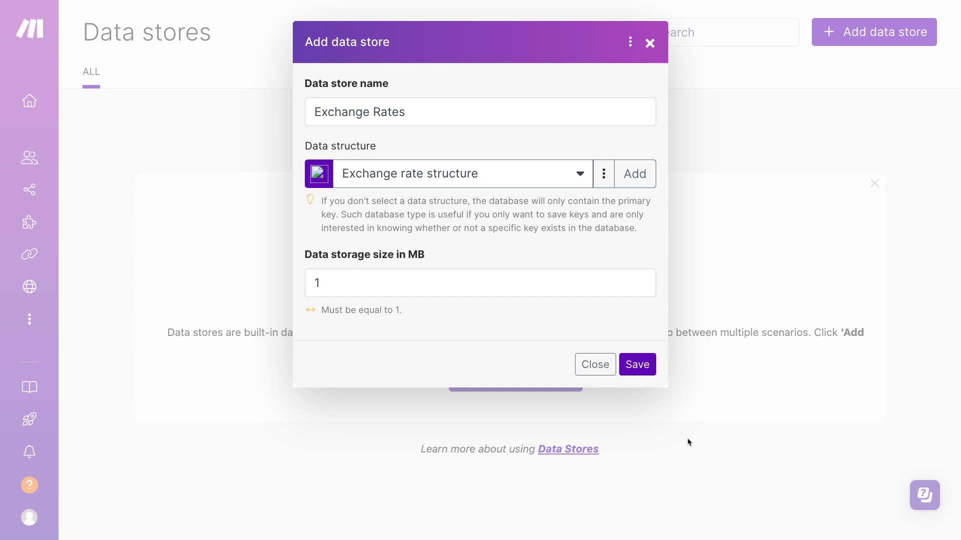
- Save the Exchange Rates data store with its 1 MB storage size
left_click(643, 370)
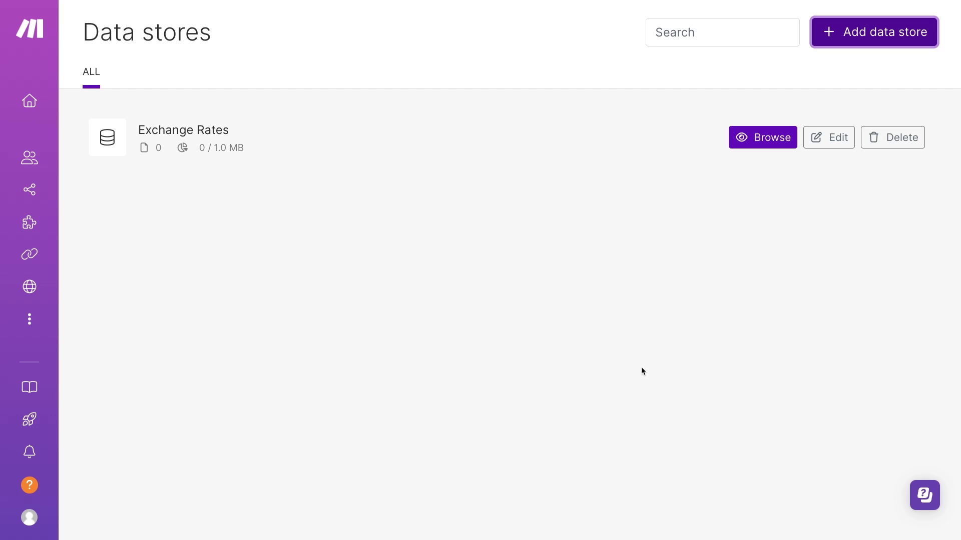
- Add record 001: Euro, rate 0.93, last updated July 2, 2024, and save the records
left_click(766, 140)
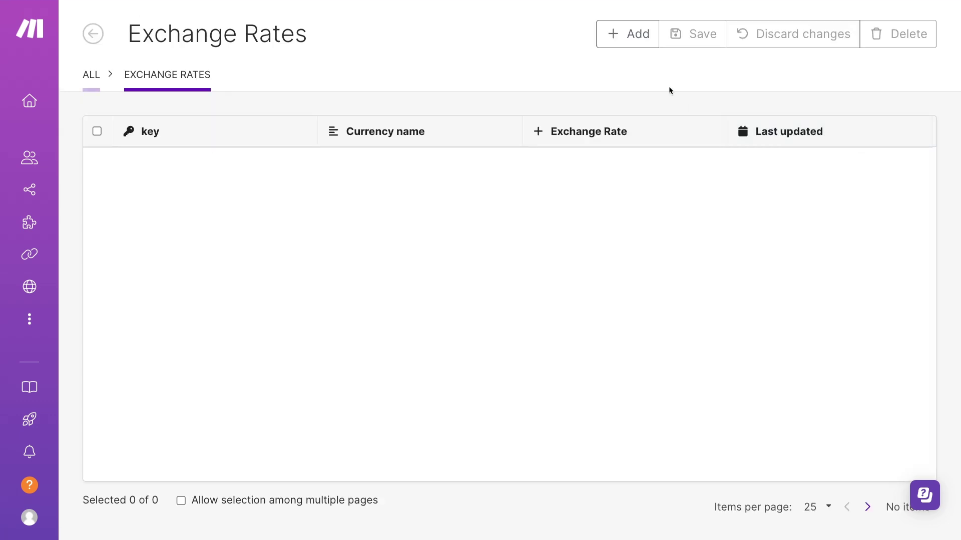
left_click(623, 41)
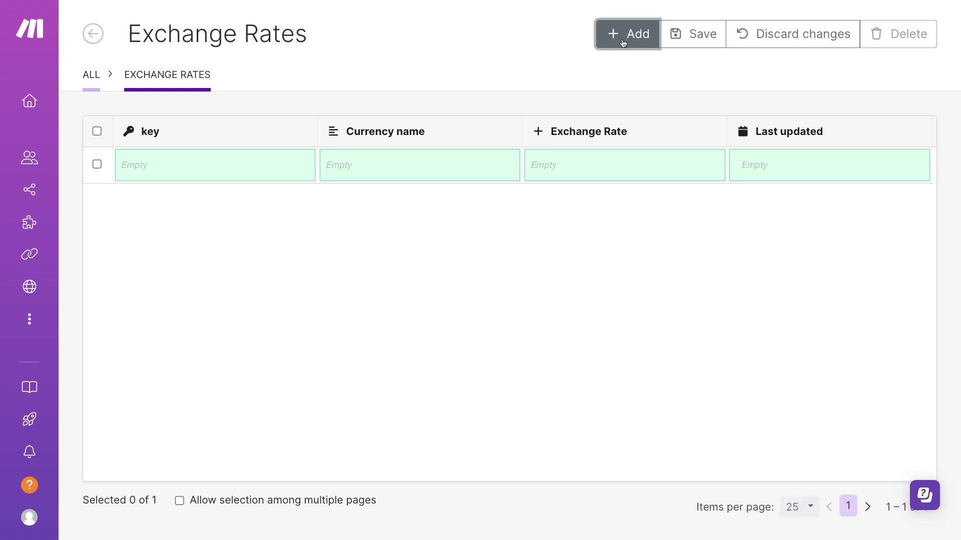
left_click(300, 165)
type("001")
left_click(343, 166)
type("Euro")
left_click(708, 169)
type("0.93")
left_click(913, 166)
left_click(735, 112)
left_click(632, 203)
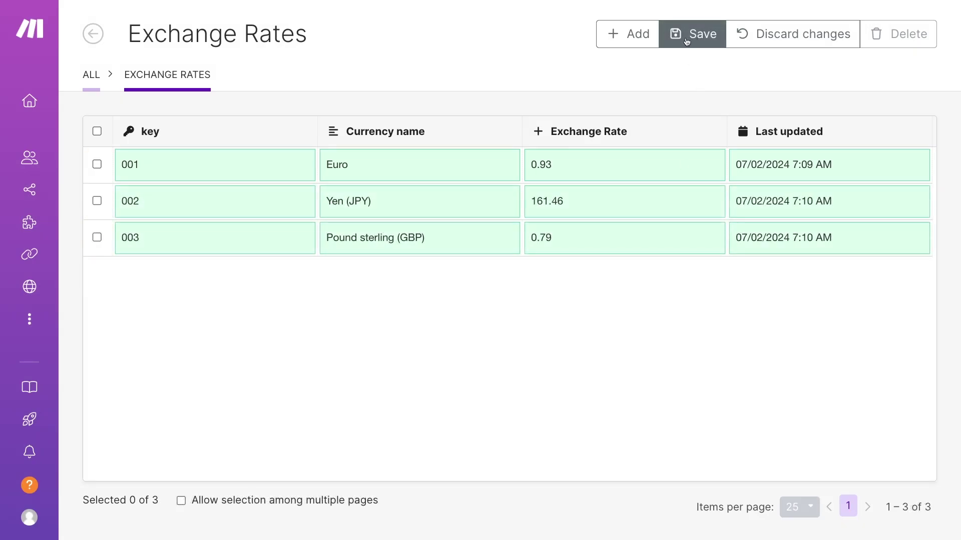
left_click(687, 41)
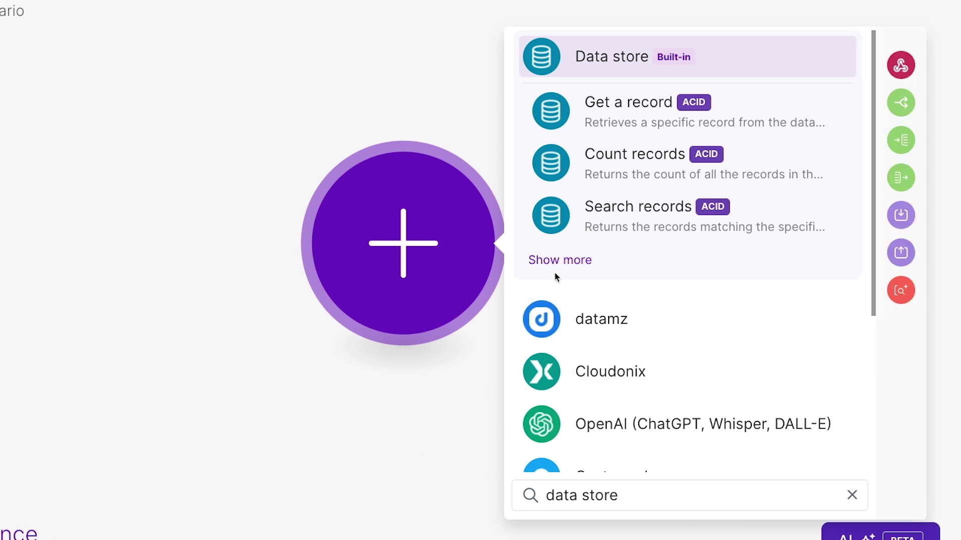
- Show all actions available for data stores and scroll through the list
left_click(557, 261)
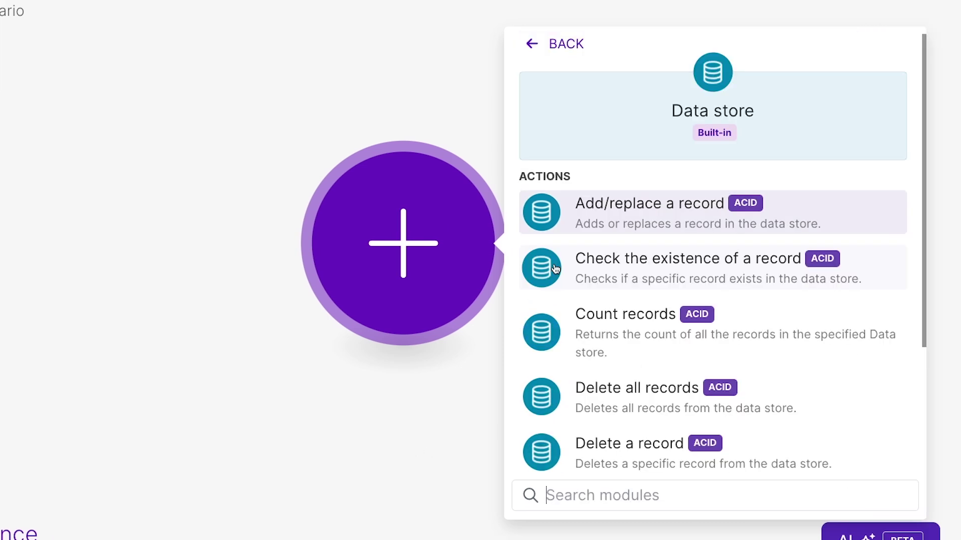
scroll(805, 274, "down", 4)
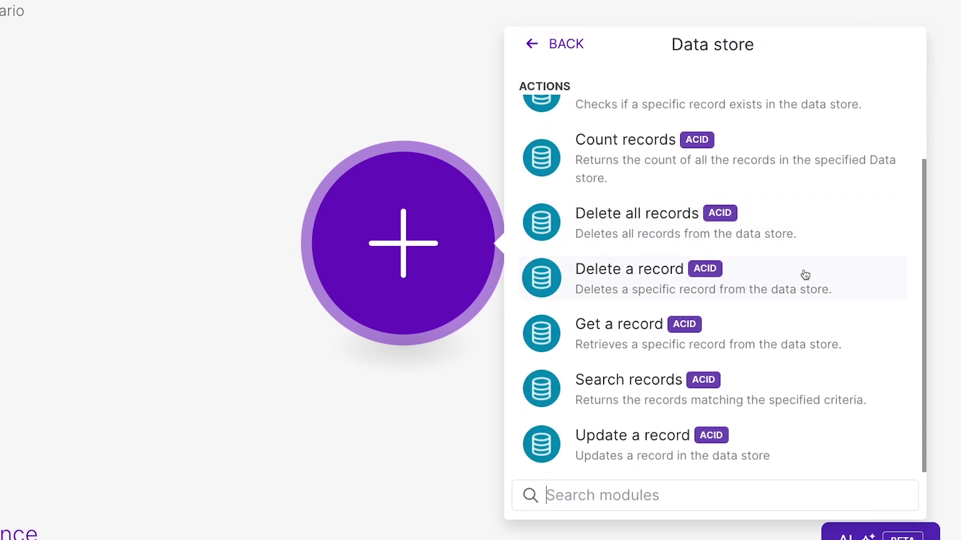
scroll(804, 274, "up", 2)
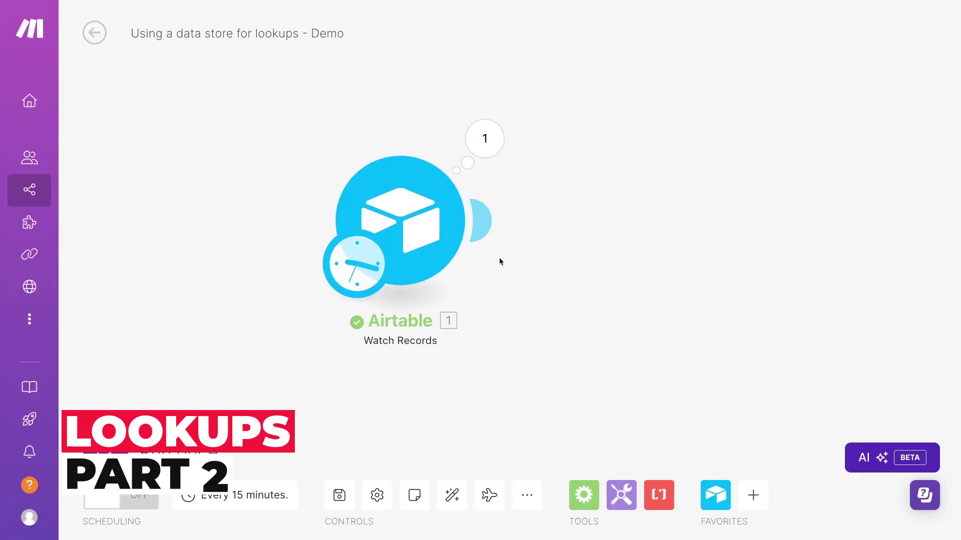
- Add a Data store Search records module after the Airtable trigger
left_click(481, 221)
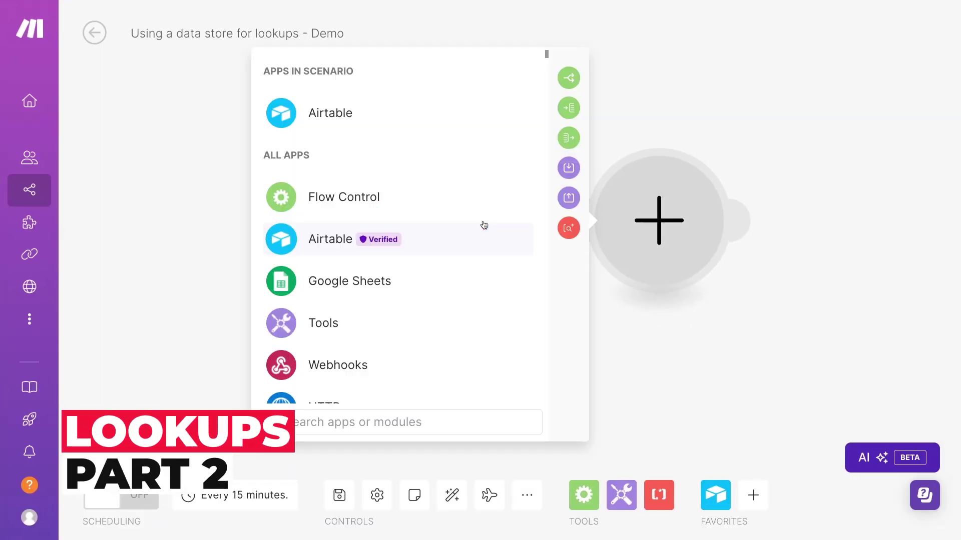
type("data store")
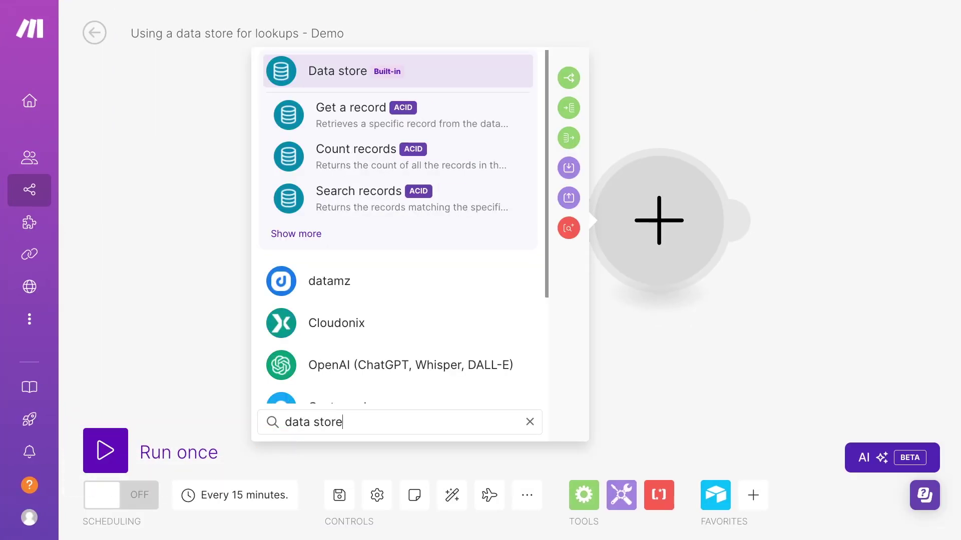
left_click(308, 234)
scroll(464, 260, "down", 3)
left_click(452, 330)
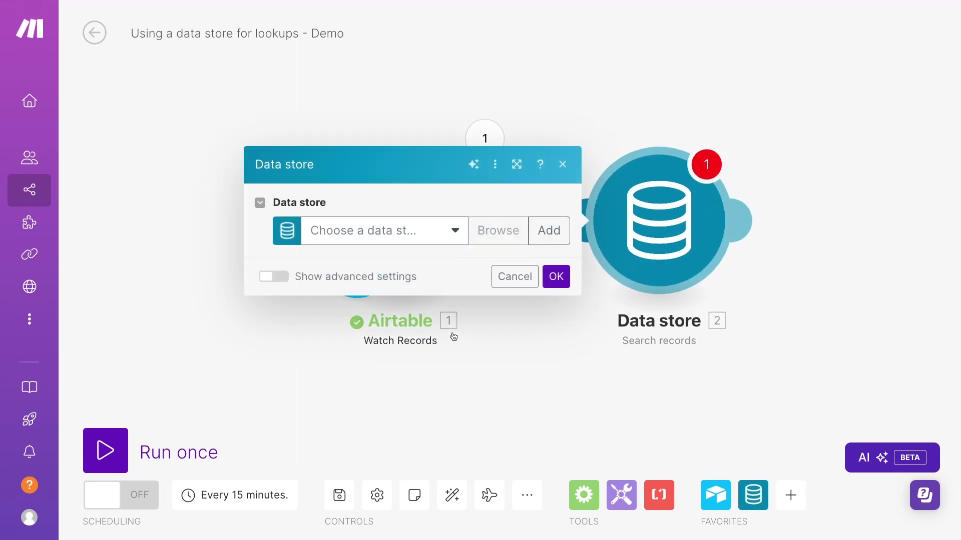
- Search Exchange Rates where currency-name equals 1. Currency, and confirm the module
left_click(411, 242)
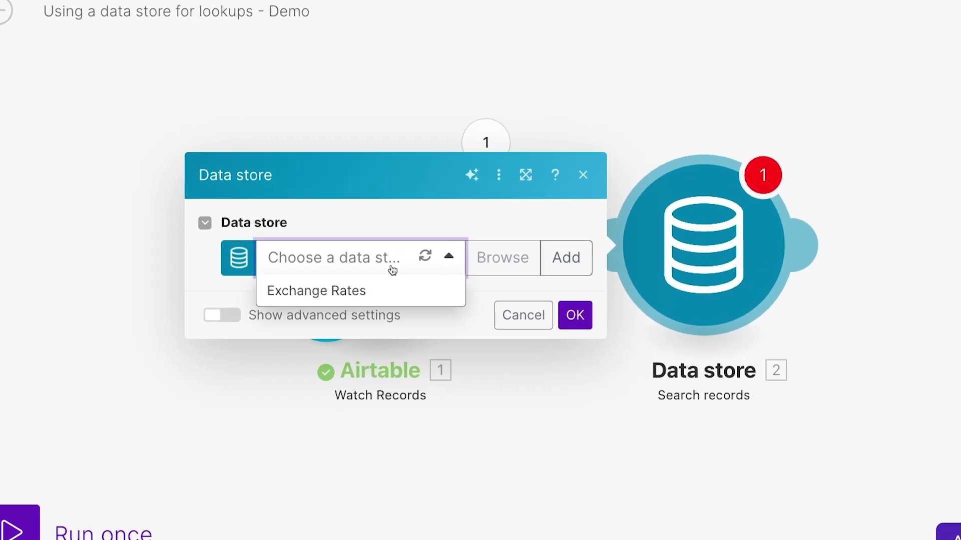
left_click(368, 287)
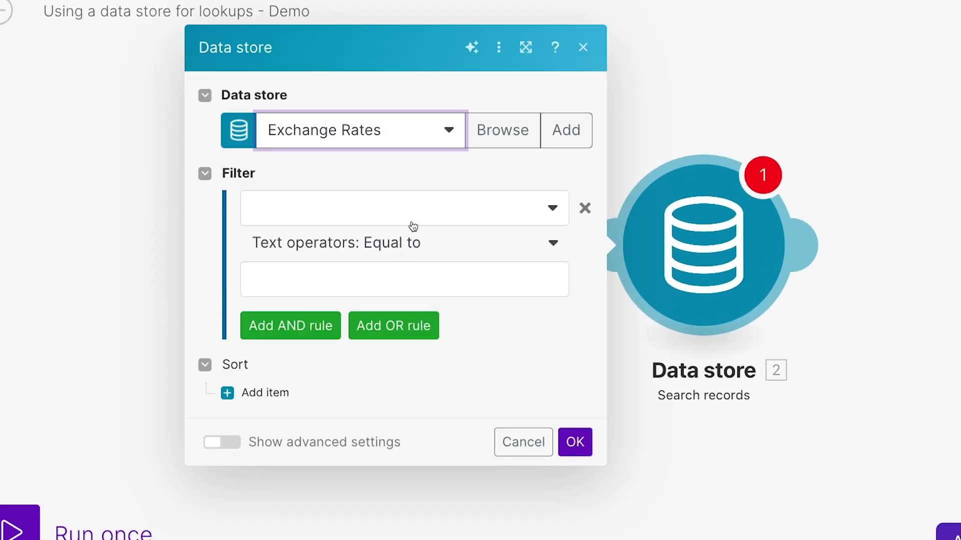
left_click(414, 215)
left_click(393, 242)
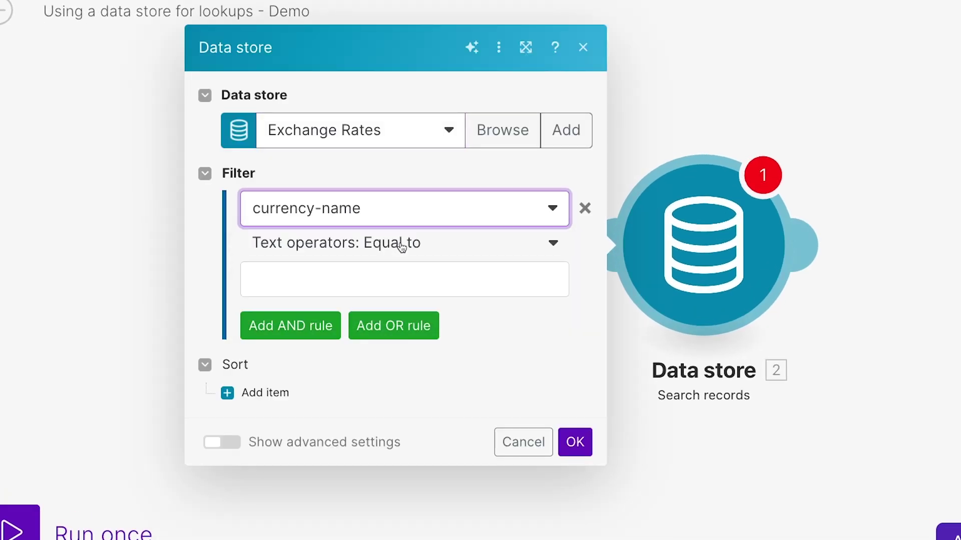
left_click(424, 278)
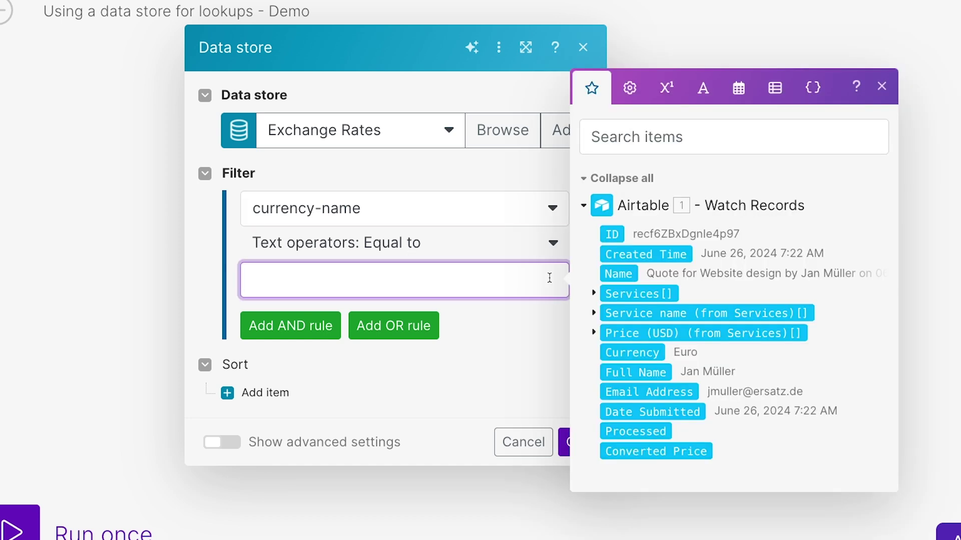
left_click(628, 351)
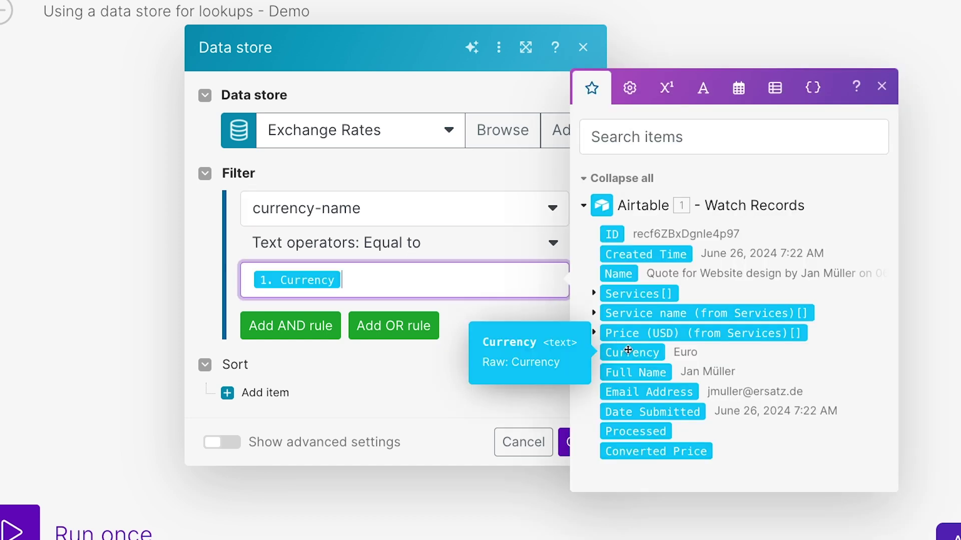
left_click(404, 402)
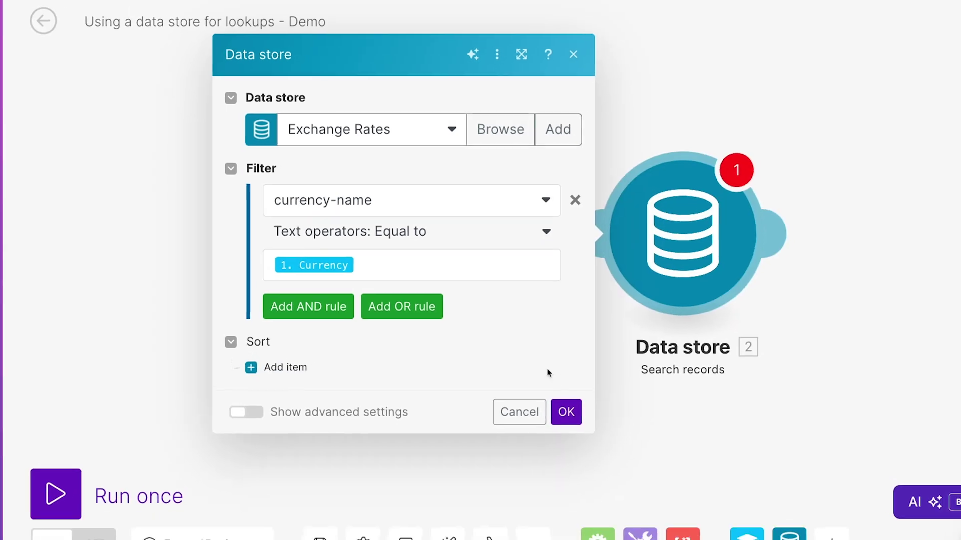
left_click(566, 408)
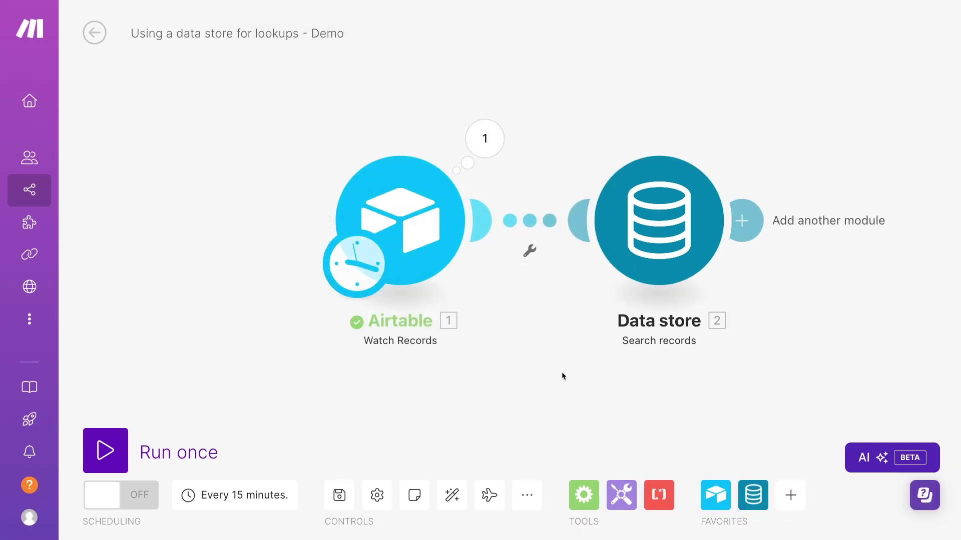
- Run the scenario once, inspect the found record, and multiply Converted Price by Record: Exchange Rate
left_click(106, 451)
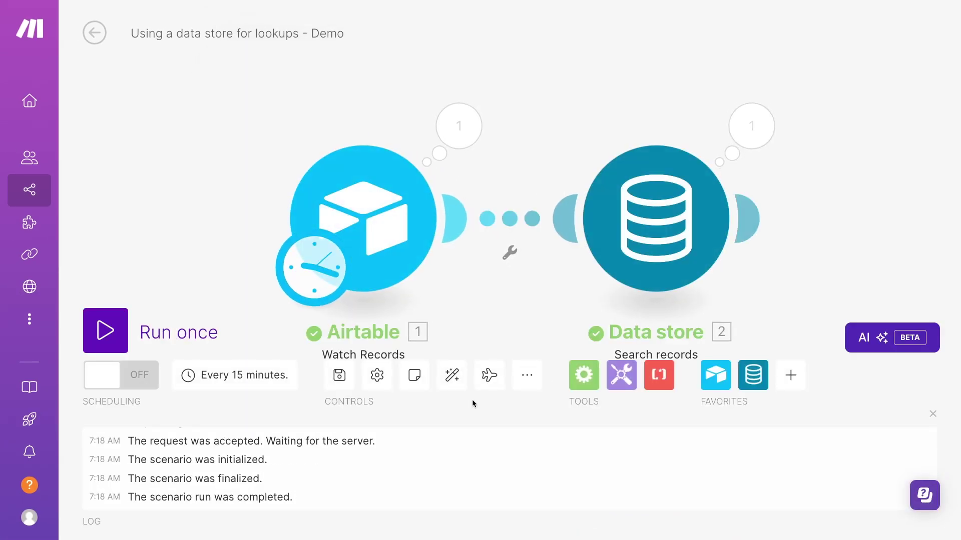
left_click(744, 144)
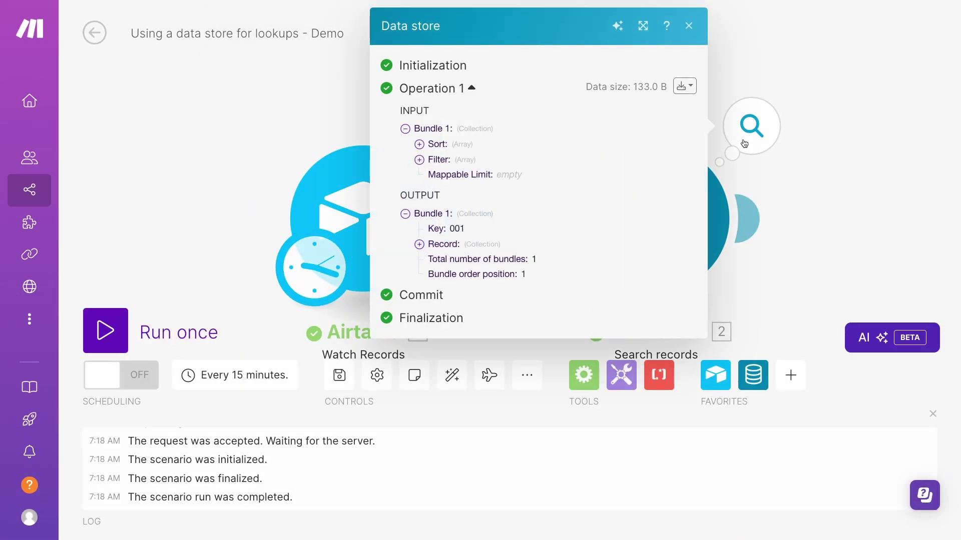
left_click(534, 242)
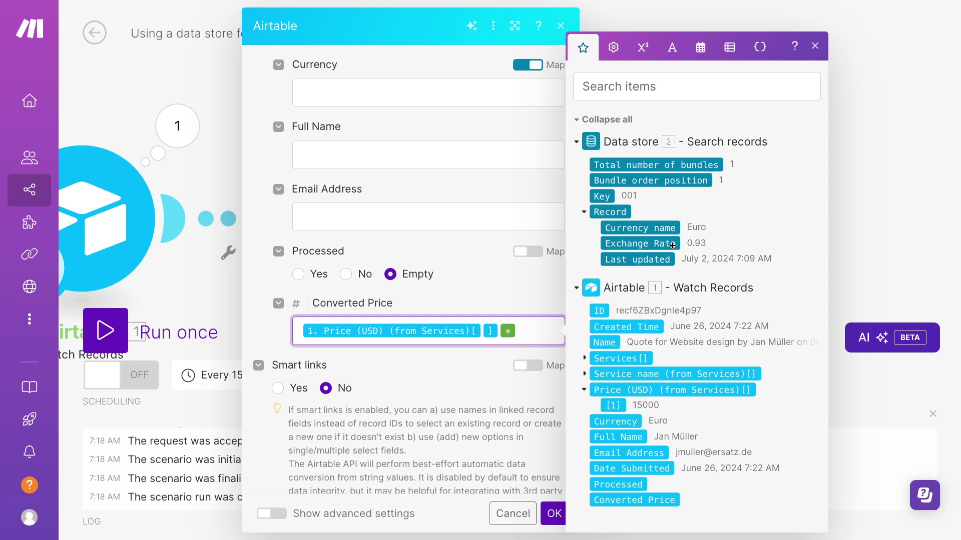
left_click(672, 245)
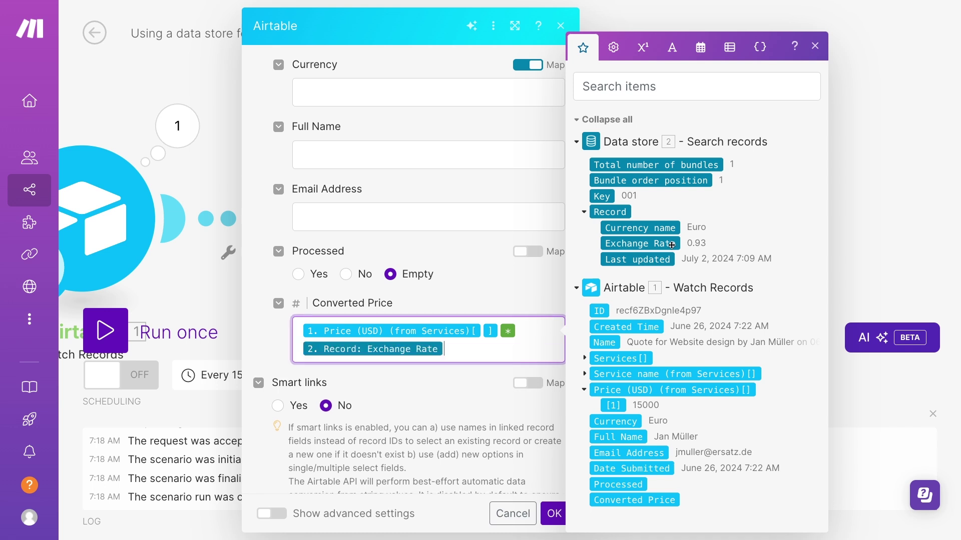
left_click(482, 303)
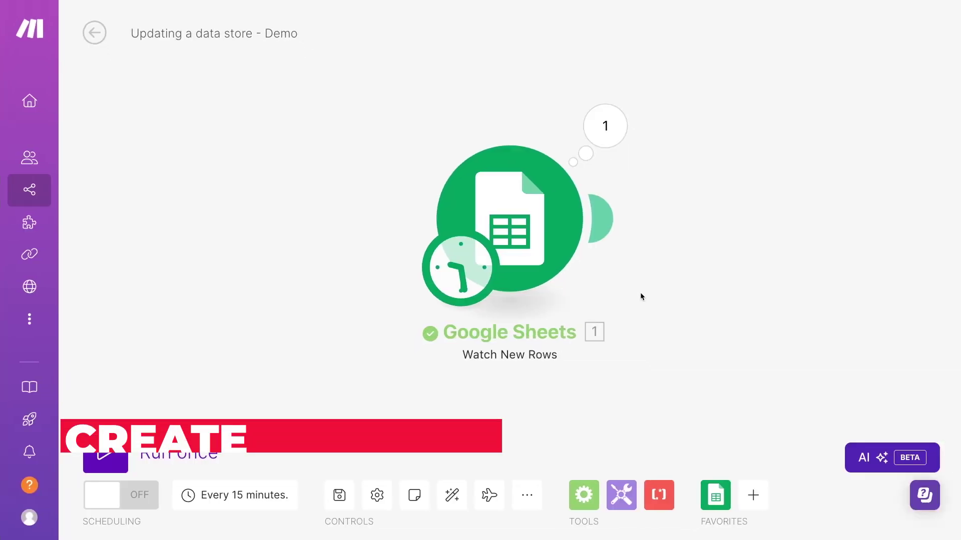
- Add a Data store 'Update a record' module after the sheet trigger, using the Exchange Rates store
left_click(608, 220)
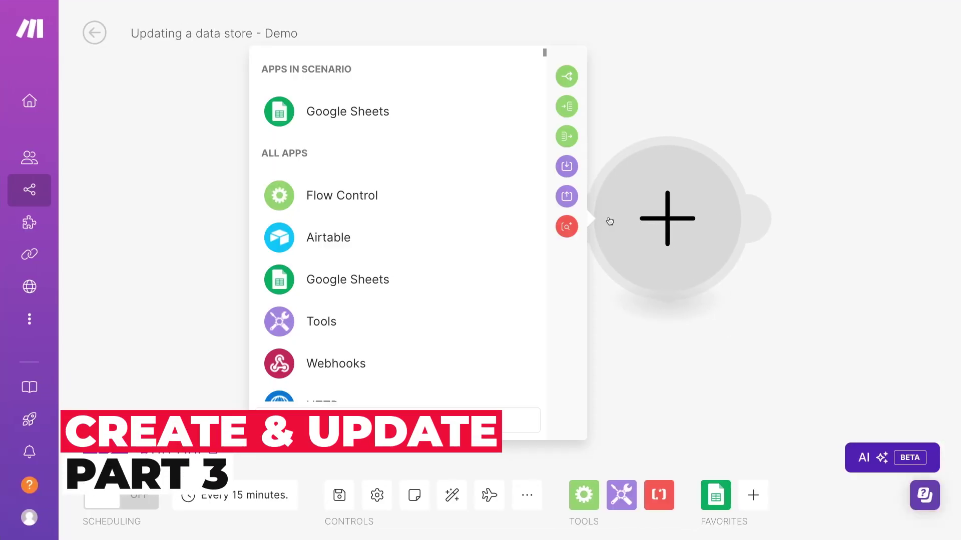
type("data")
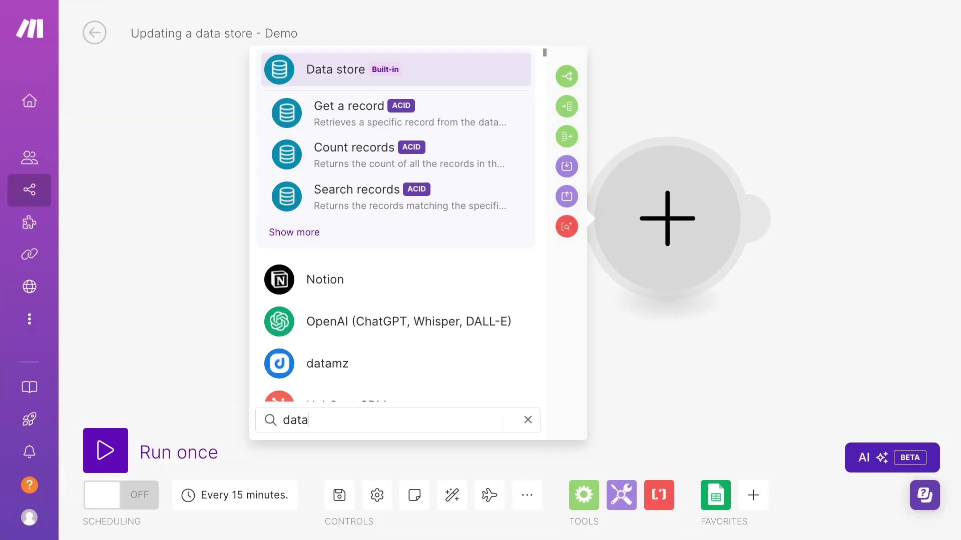
left_click(296, 232)
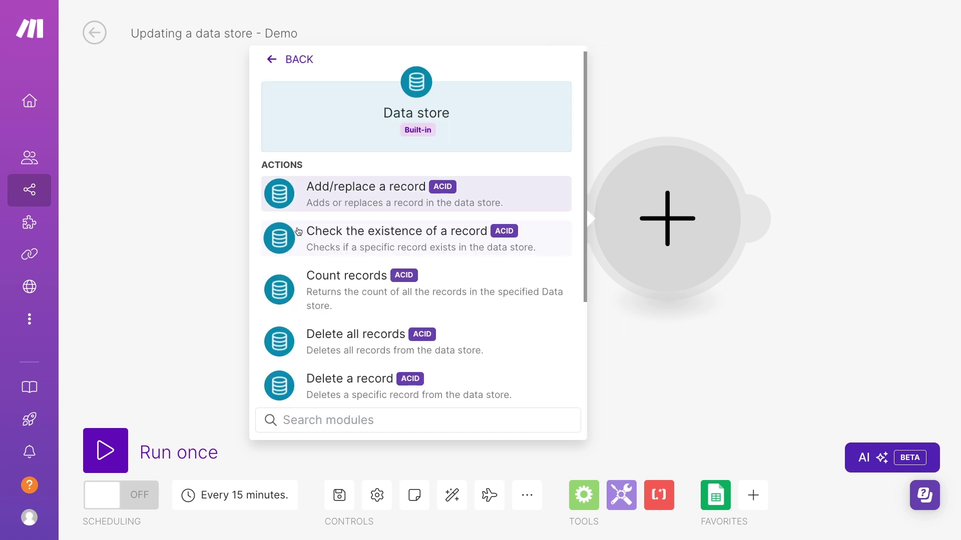
scroll(446, 286, "down", 1)
scroll(447, 286, "down", 1)
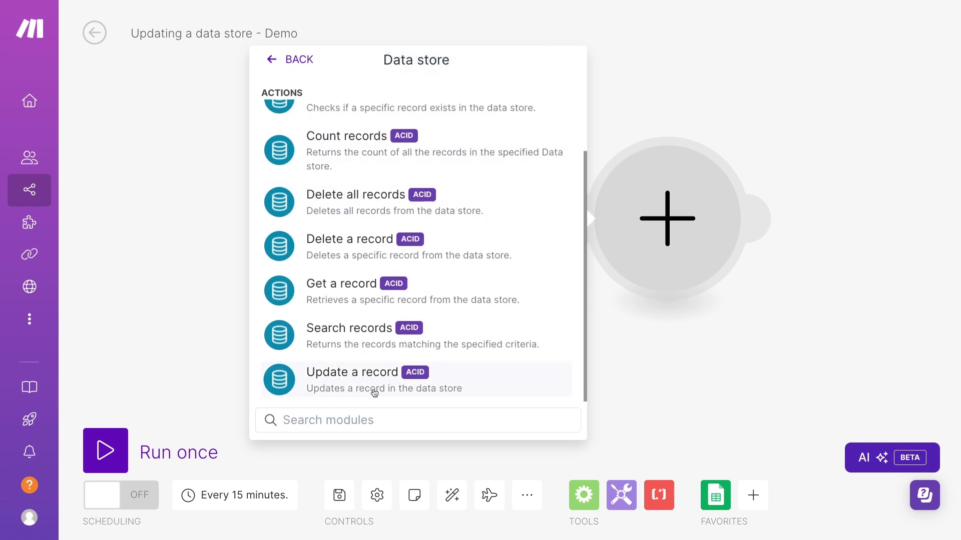
left_click(368, 395)
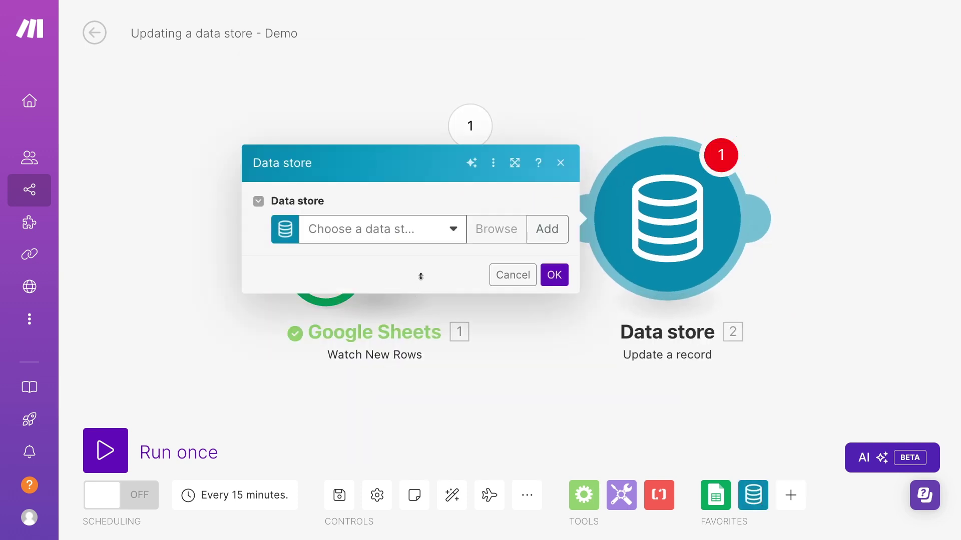
left_click(424, 235)
left_click(393, 254)
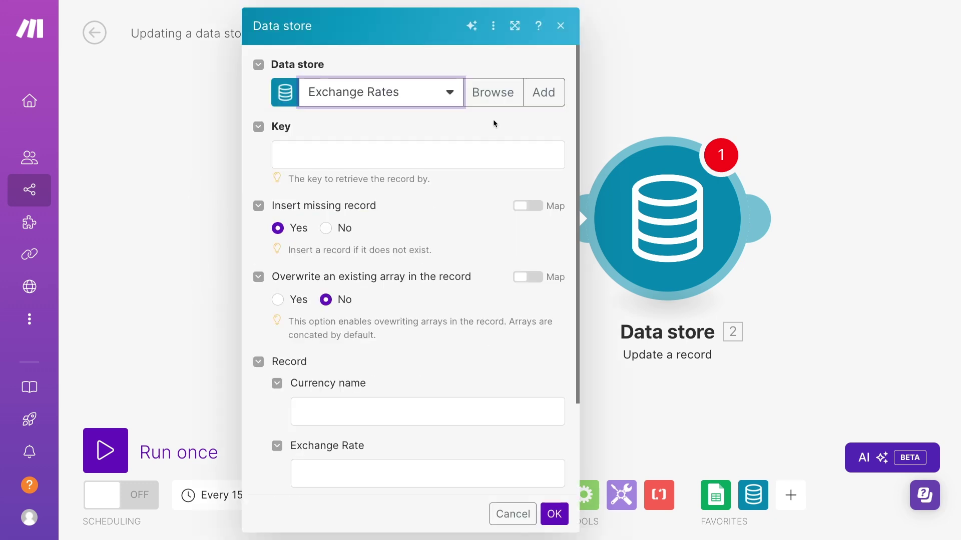
left_click(515, 26)
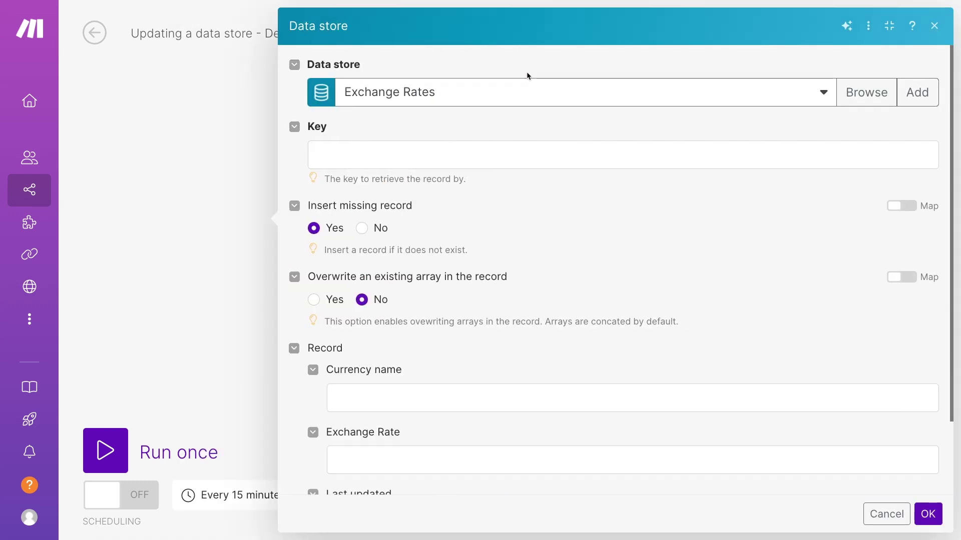
- Map key to ID (D), Currency name (B), Exchange Rate (C), Last updated to Timestamp (A), then run once
left_click(509, 160)
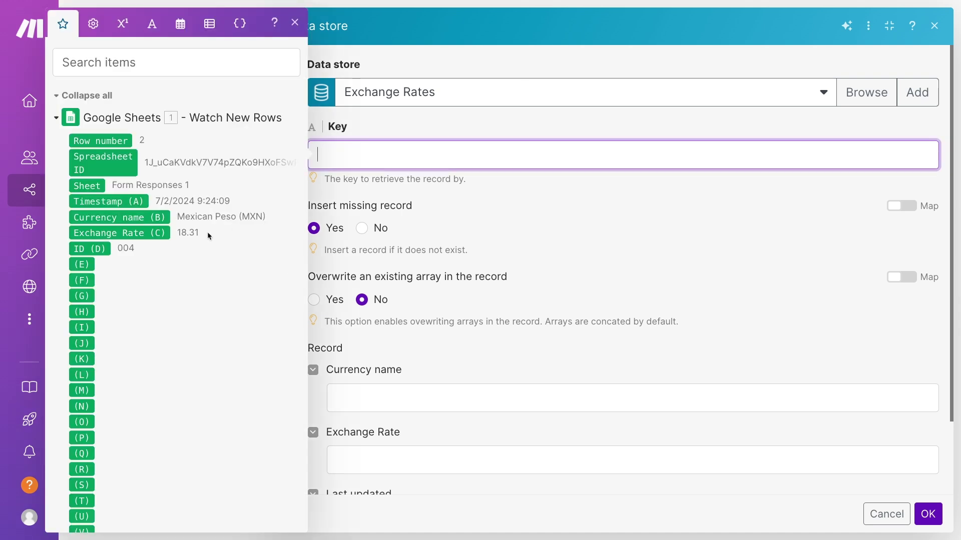
left_click(103, 249)
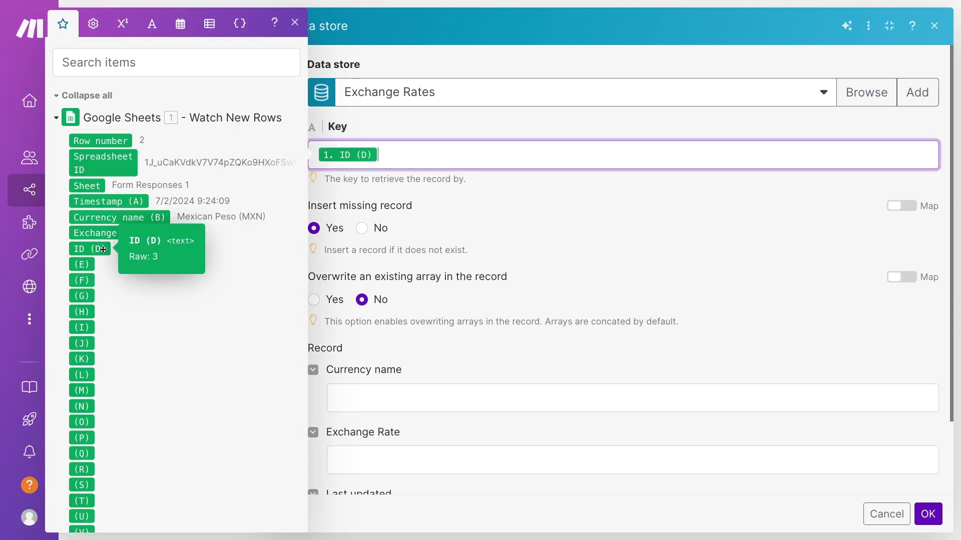
left_click(493, 198)
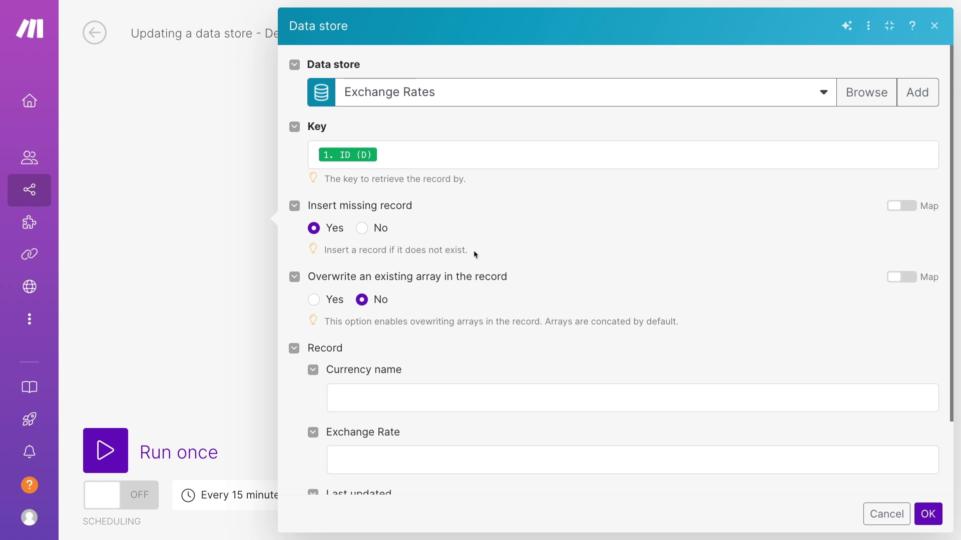
scroll(474, 250, "down", 2)
left_click(421, 315)
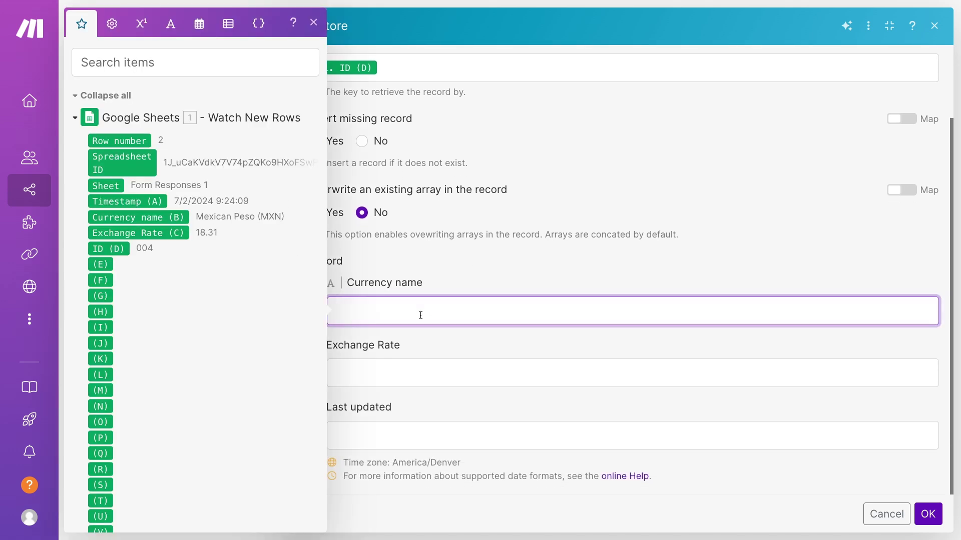
left_click(183, 217)
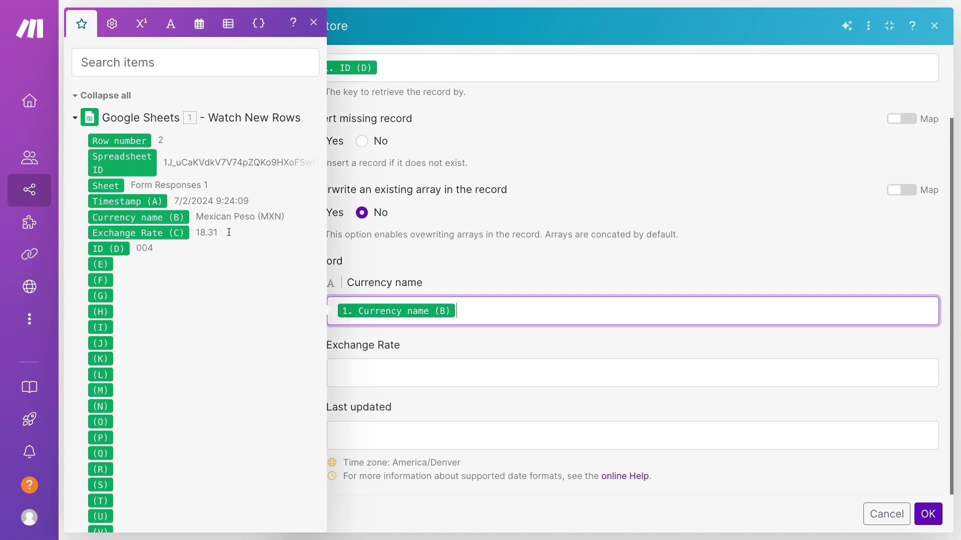
left_click(399, 370)
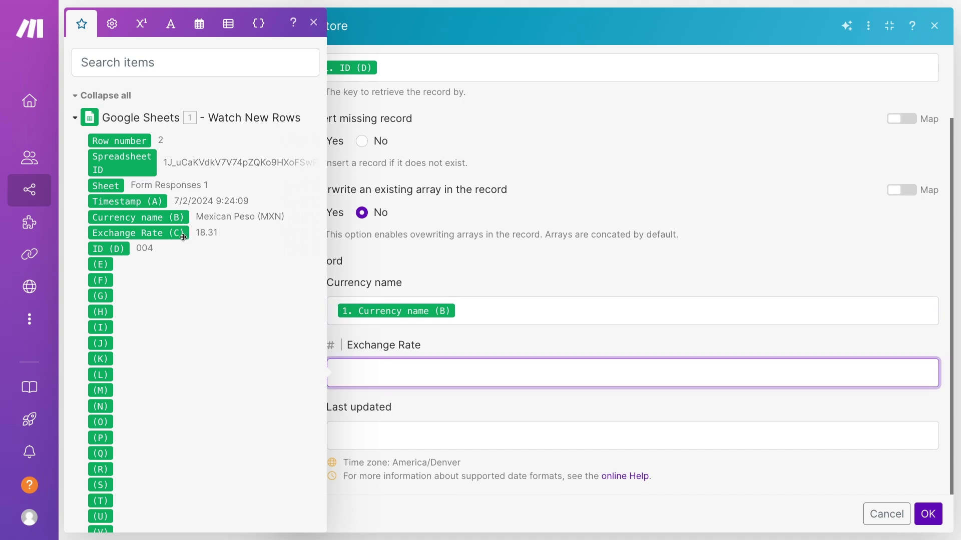
left_click(183, 233)
left_click(438, 423)
left_click(148, 201)
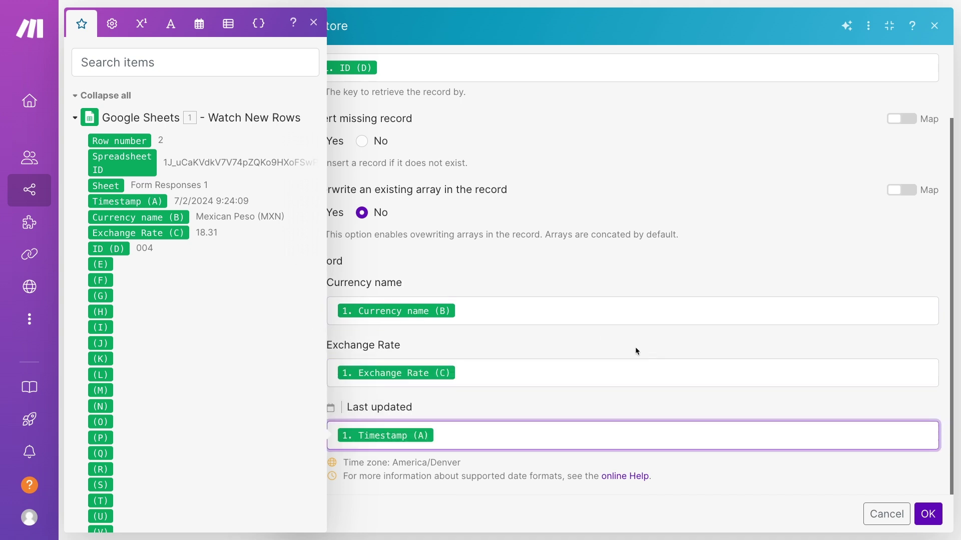
left_click(691, 482)
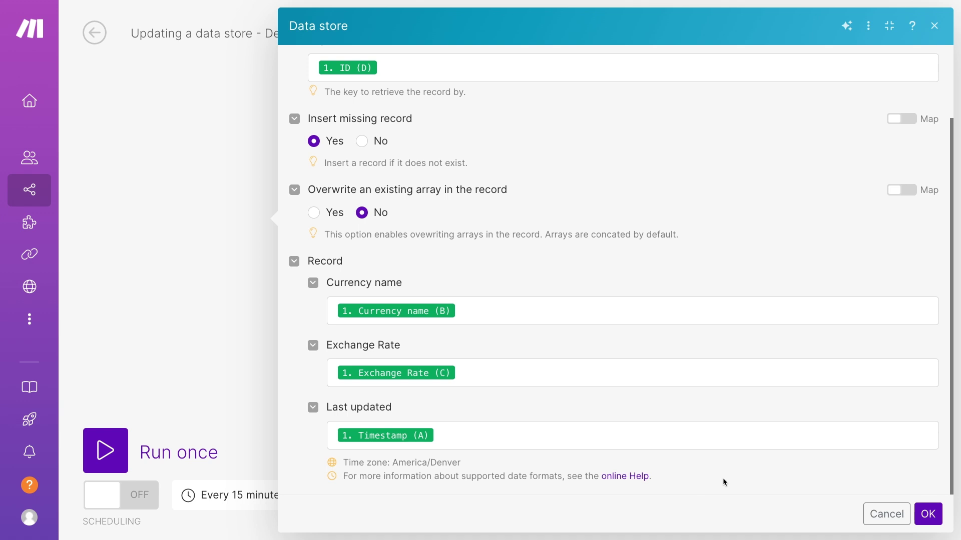
left_click(928, 514)
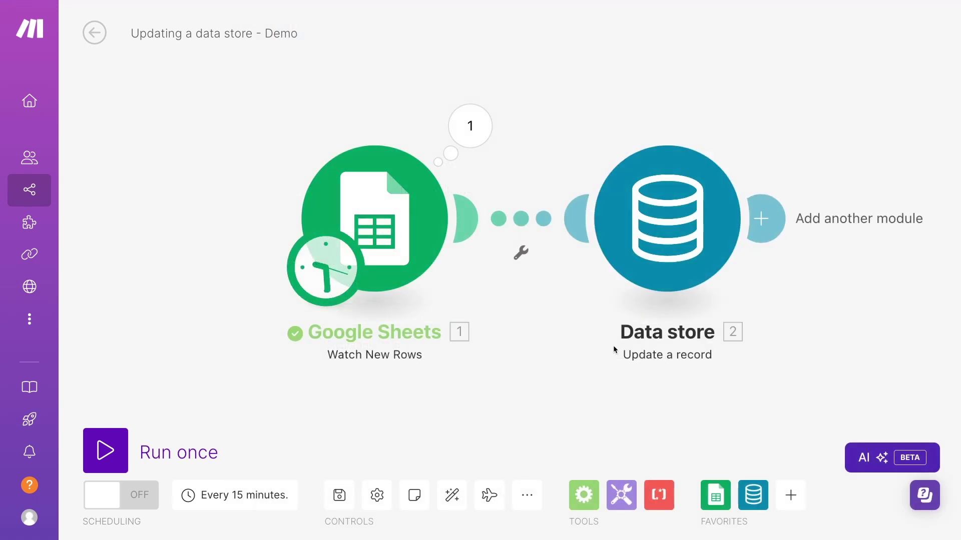
left_click(120, 441)
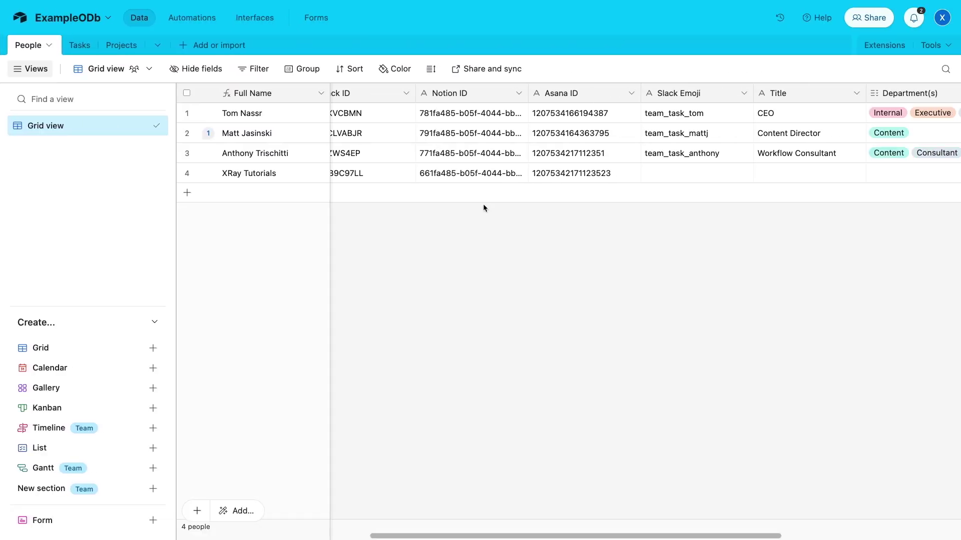
- Open the Tasks table and scroll to view its Project, Status and Asana ID columns
left_click(81, 44)
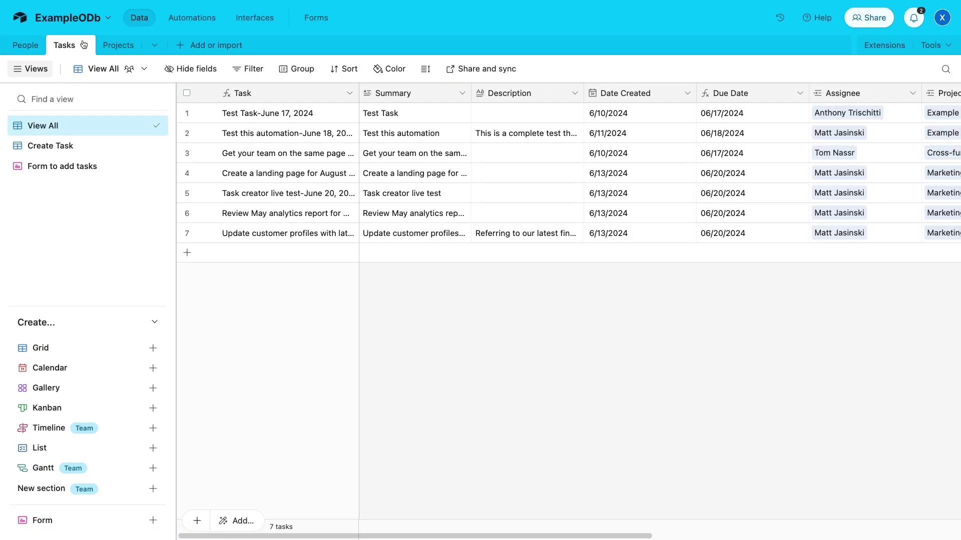
scroll(615, 321, "right", 10)
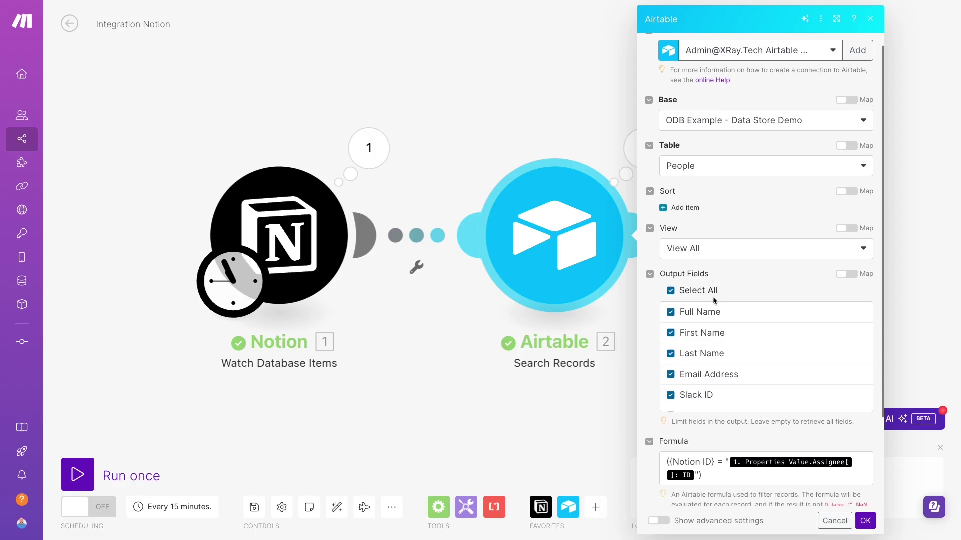
scroll(712, 296, "down", 3)
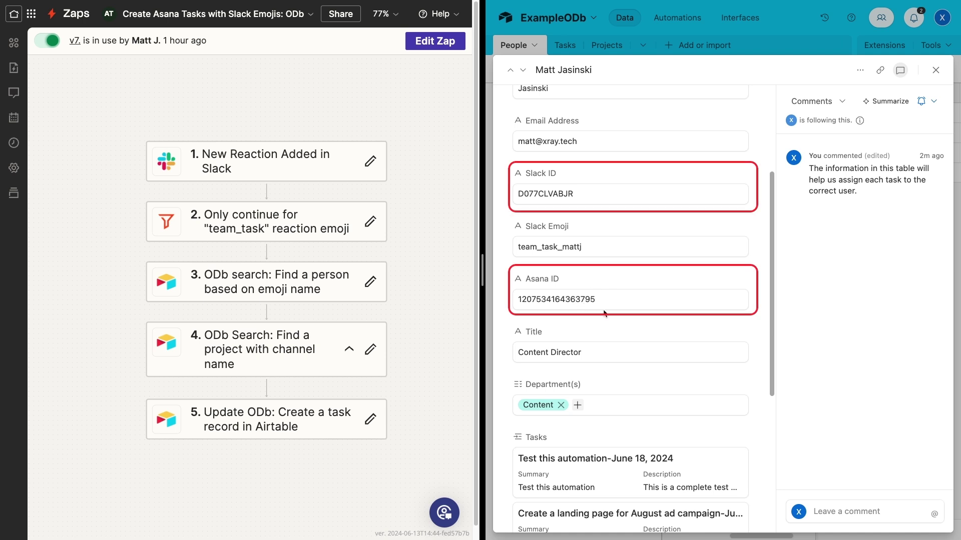
- Open step 3 'ODb search: Find a person based on emoji name' and view its Step details
left_click(307, 283)
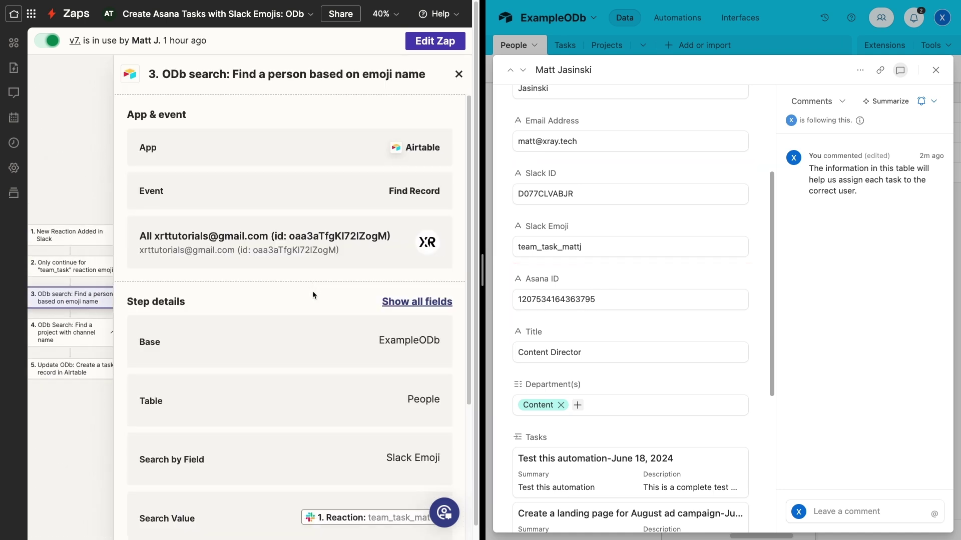
scroll(313, 291, "down", 3)
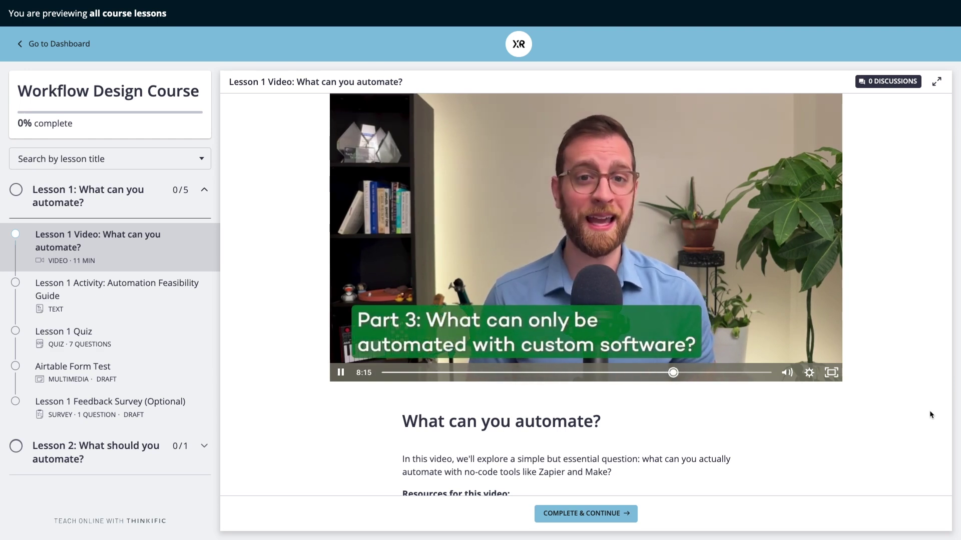
- Rewind the Lesson 1 'What can you automate?' video to about 1:27
left_click(434, 372)
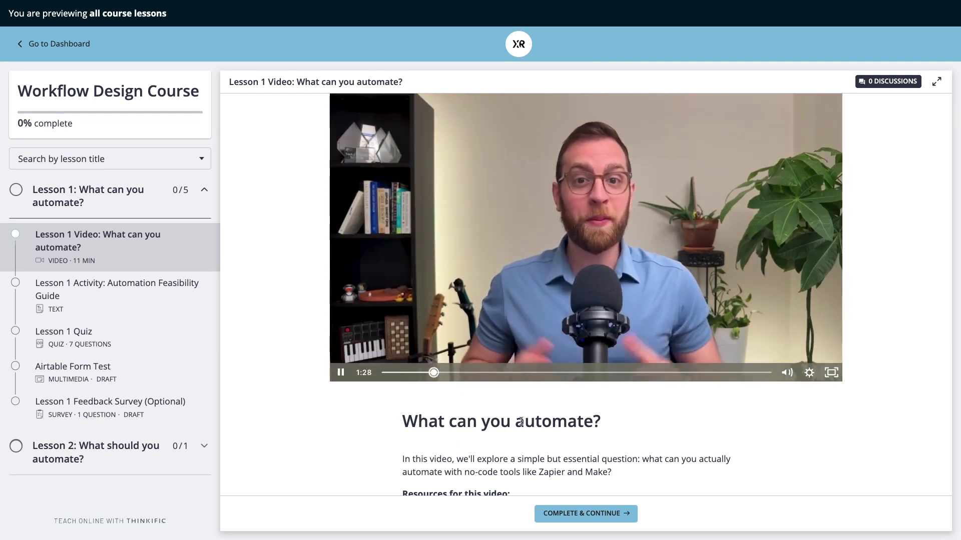